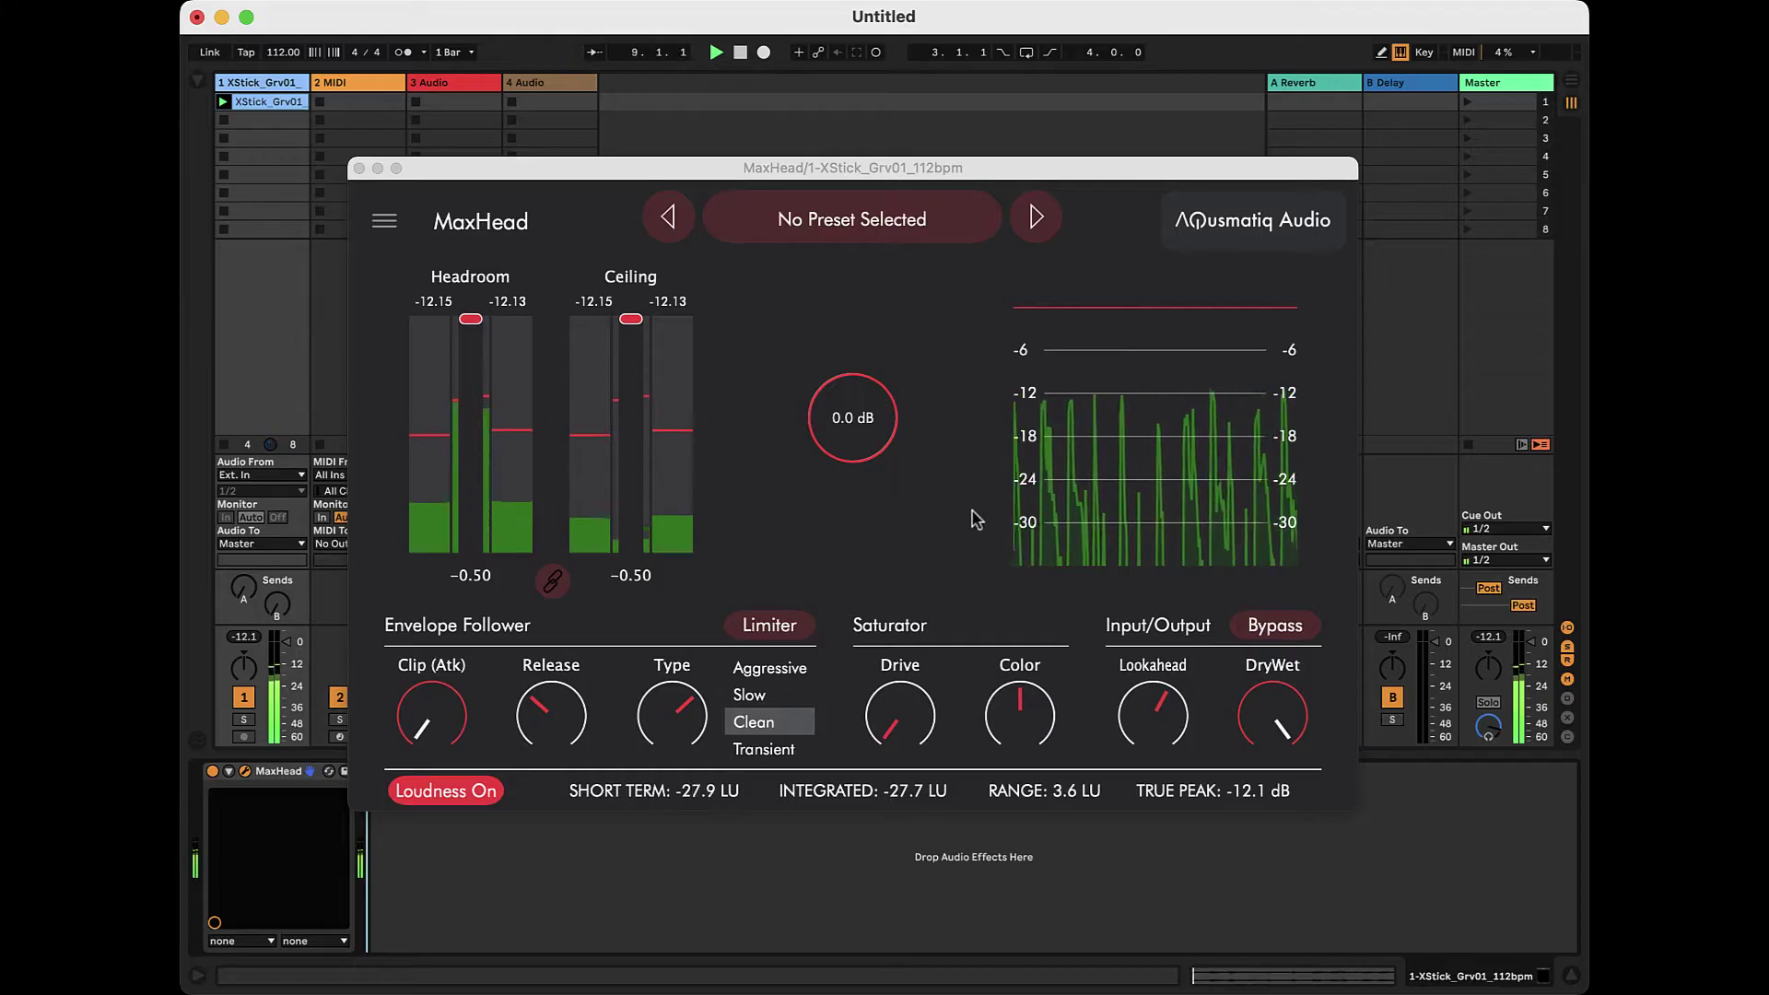
- Lower the Headroom threshold to -16.35 in two stages, stopping at -5.89 on the way
drag(470, 319, 468, 385)
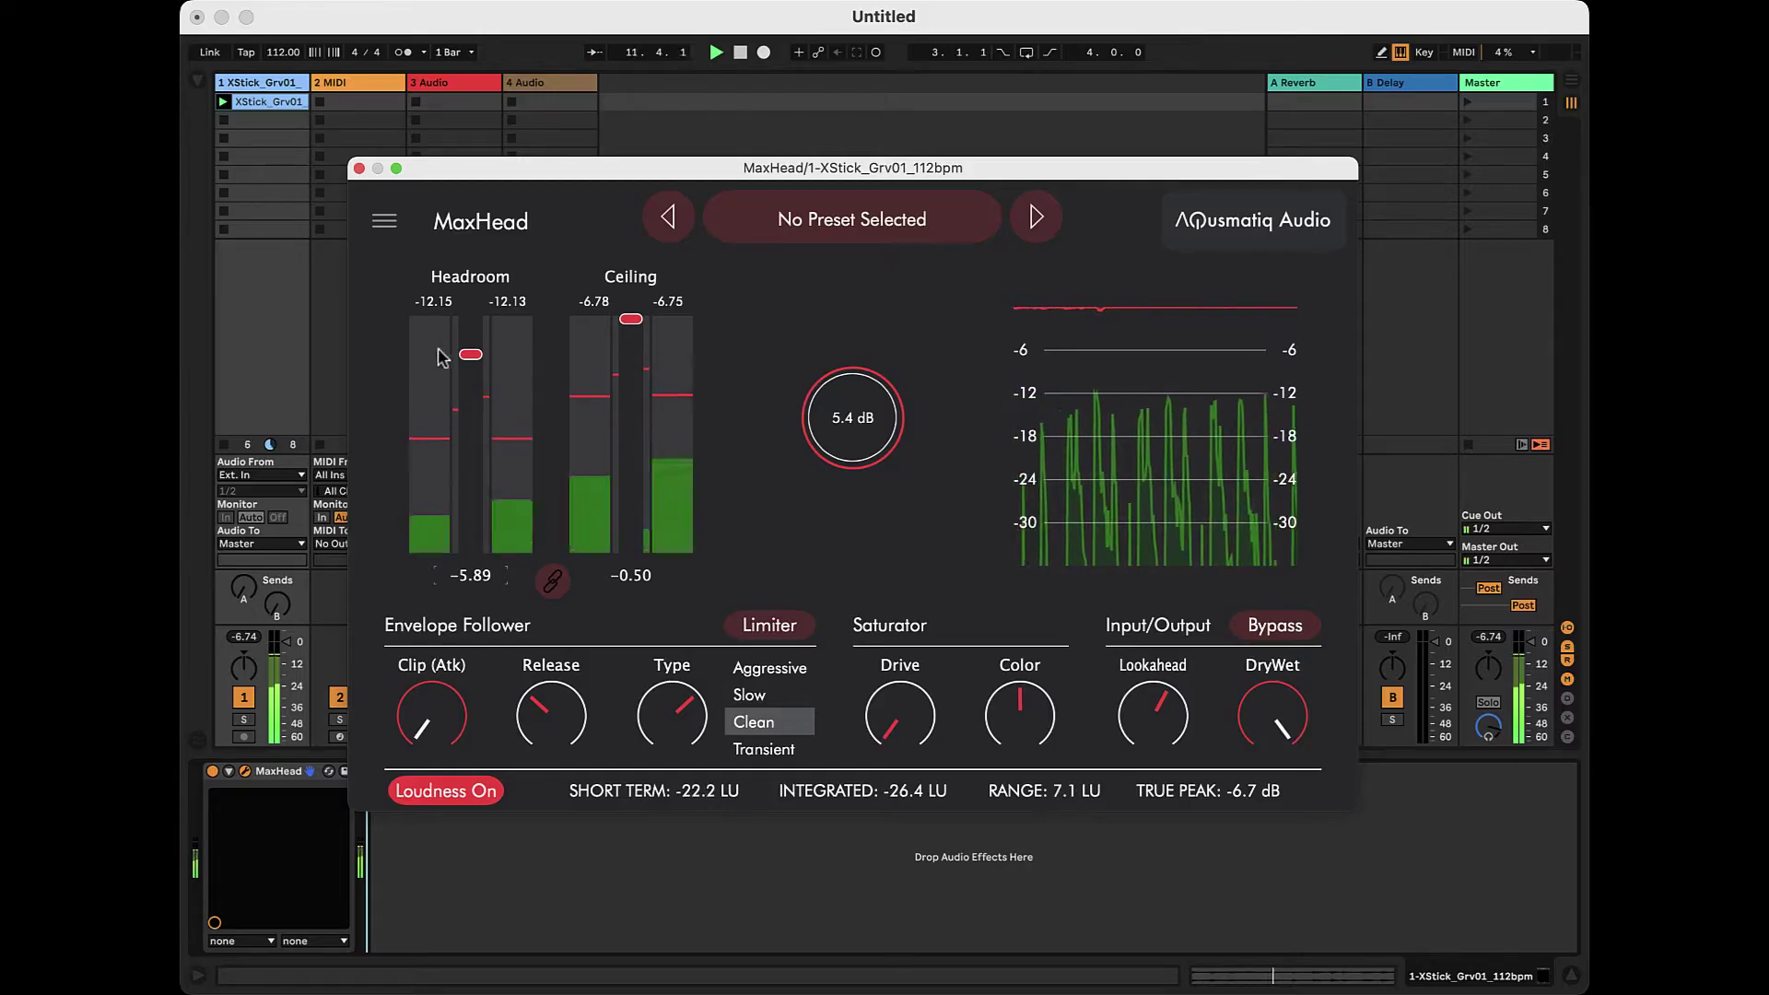
drag(468, 355, 472, 452)
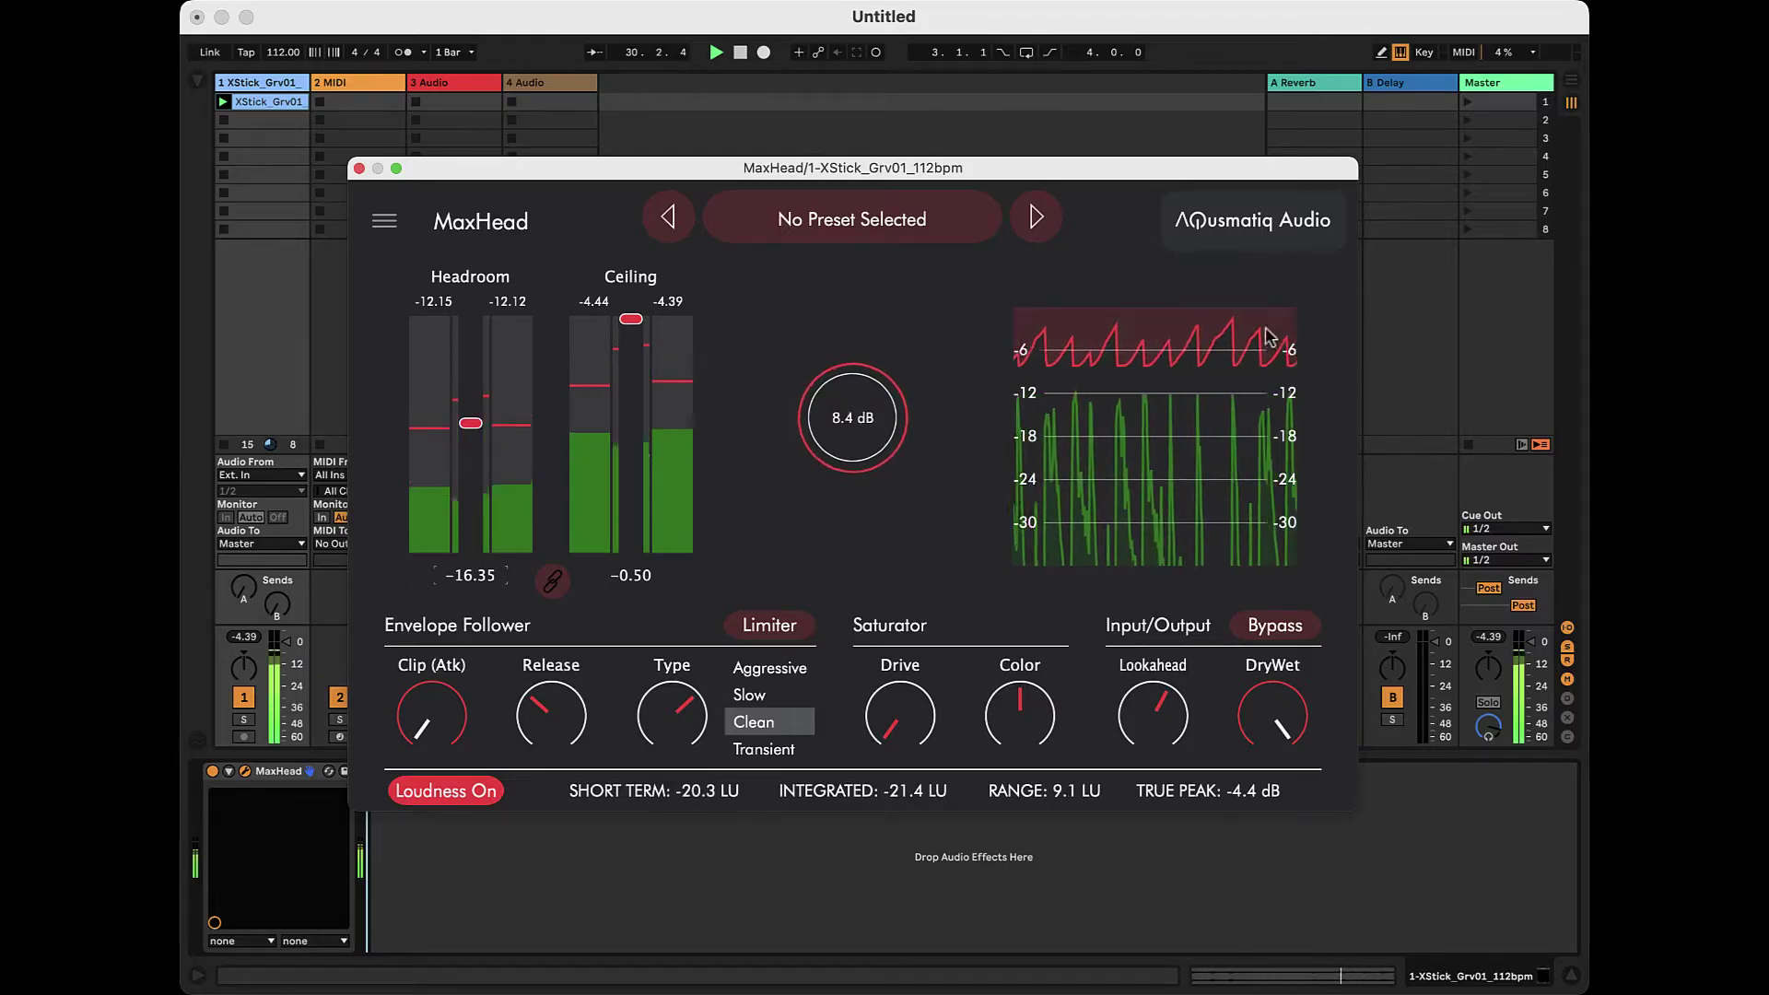
- Try a short Release of 4.17 ms and a much longer one, and settle the Release at about 79 ms
drag(552, 722, 551, 797)
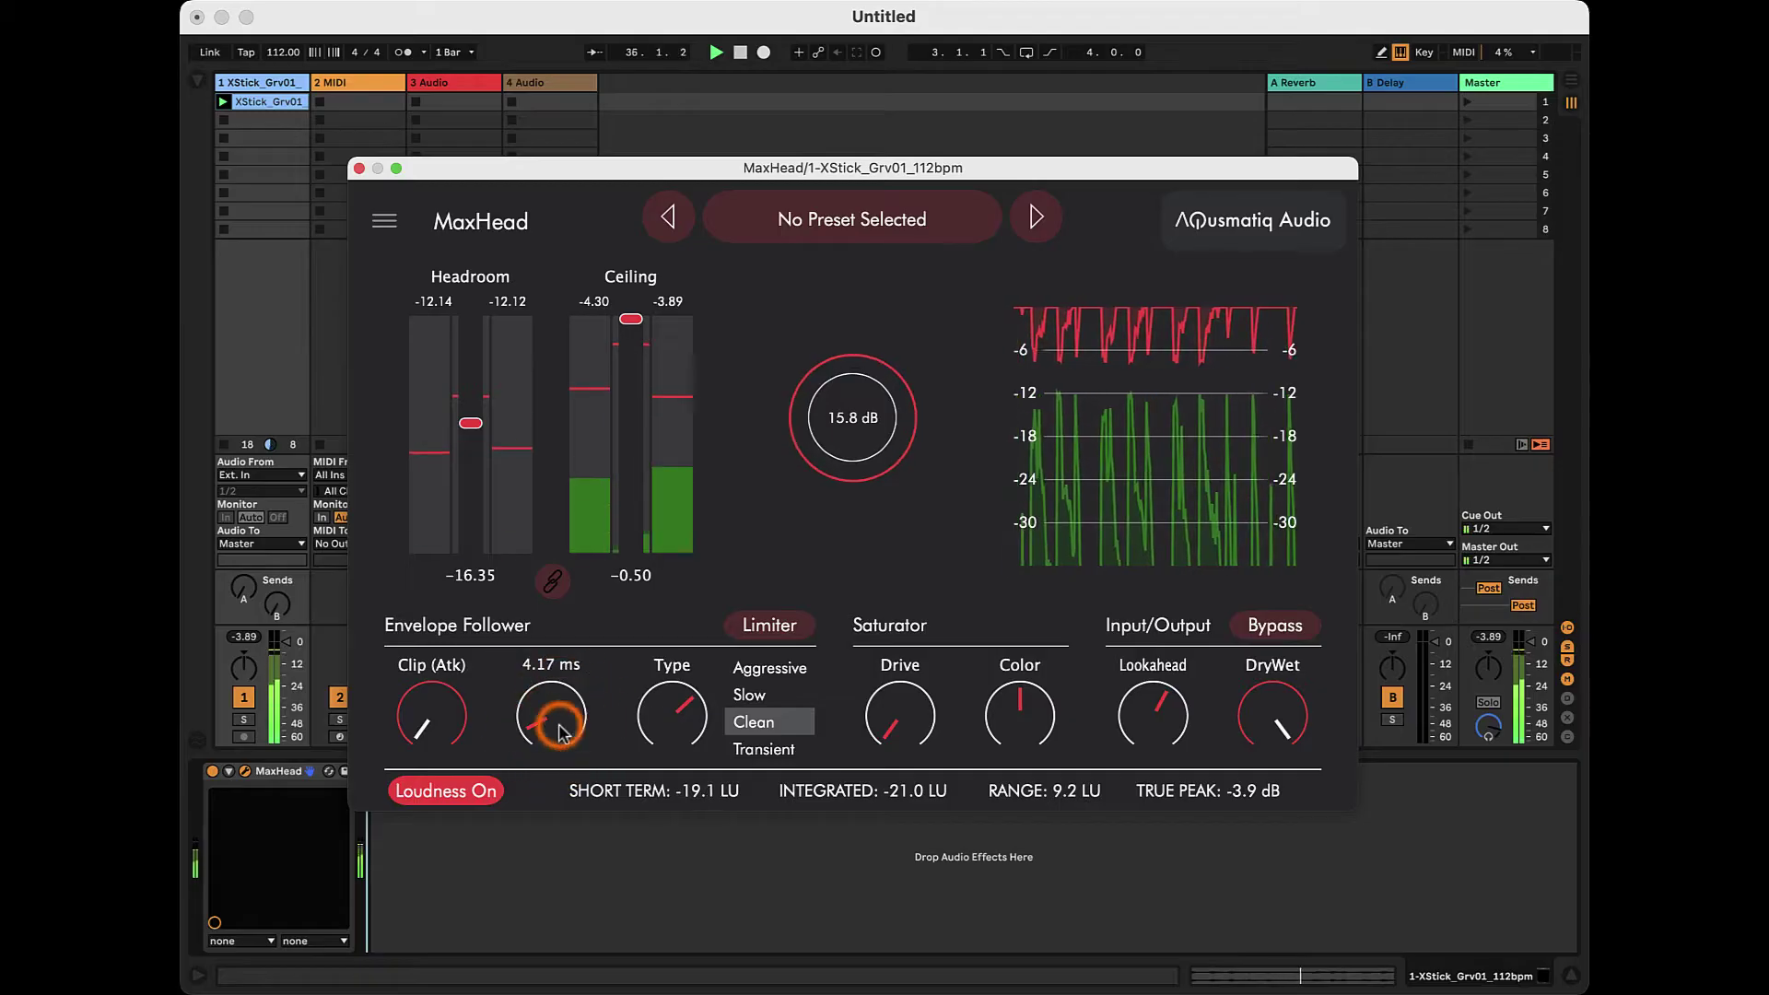
drag(564, 737, 606, 571)
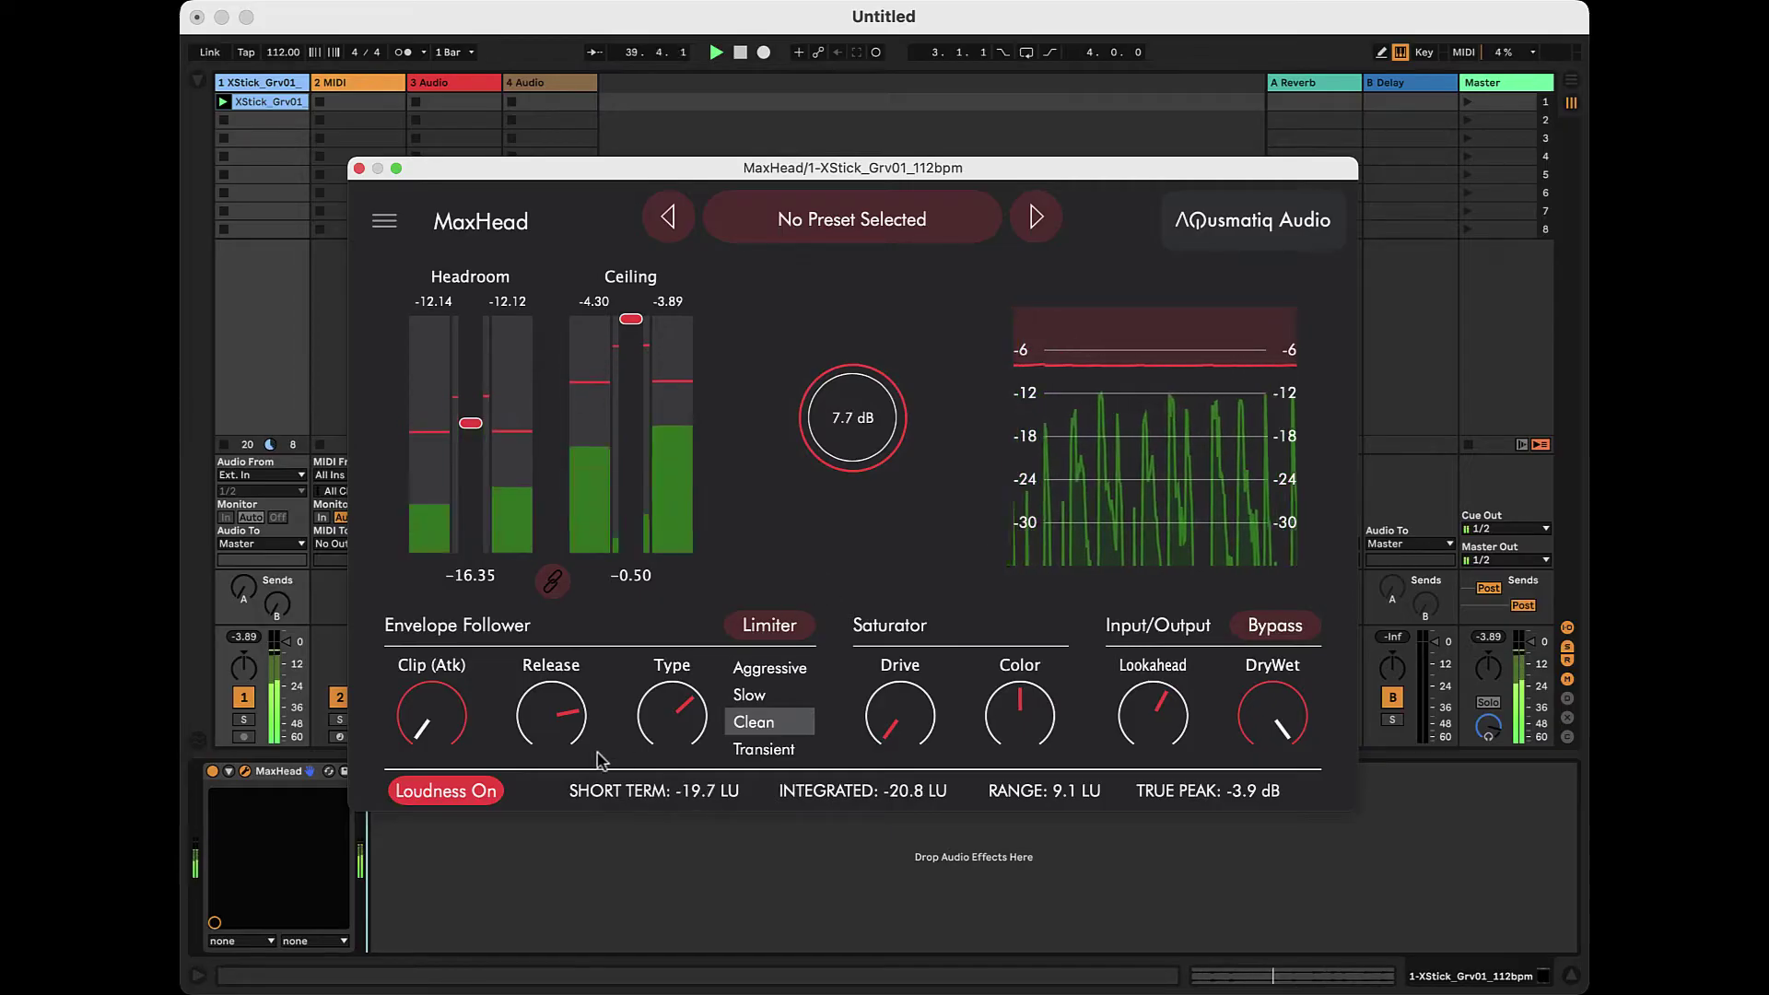
drag(598, 757, 555, 876)
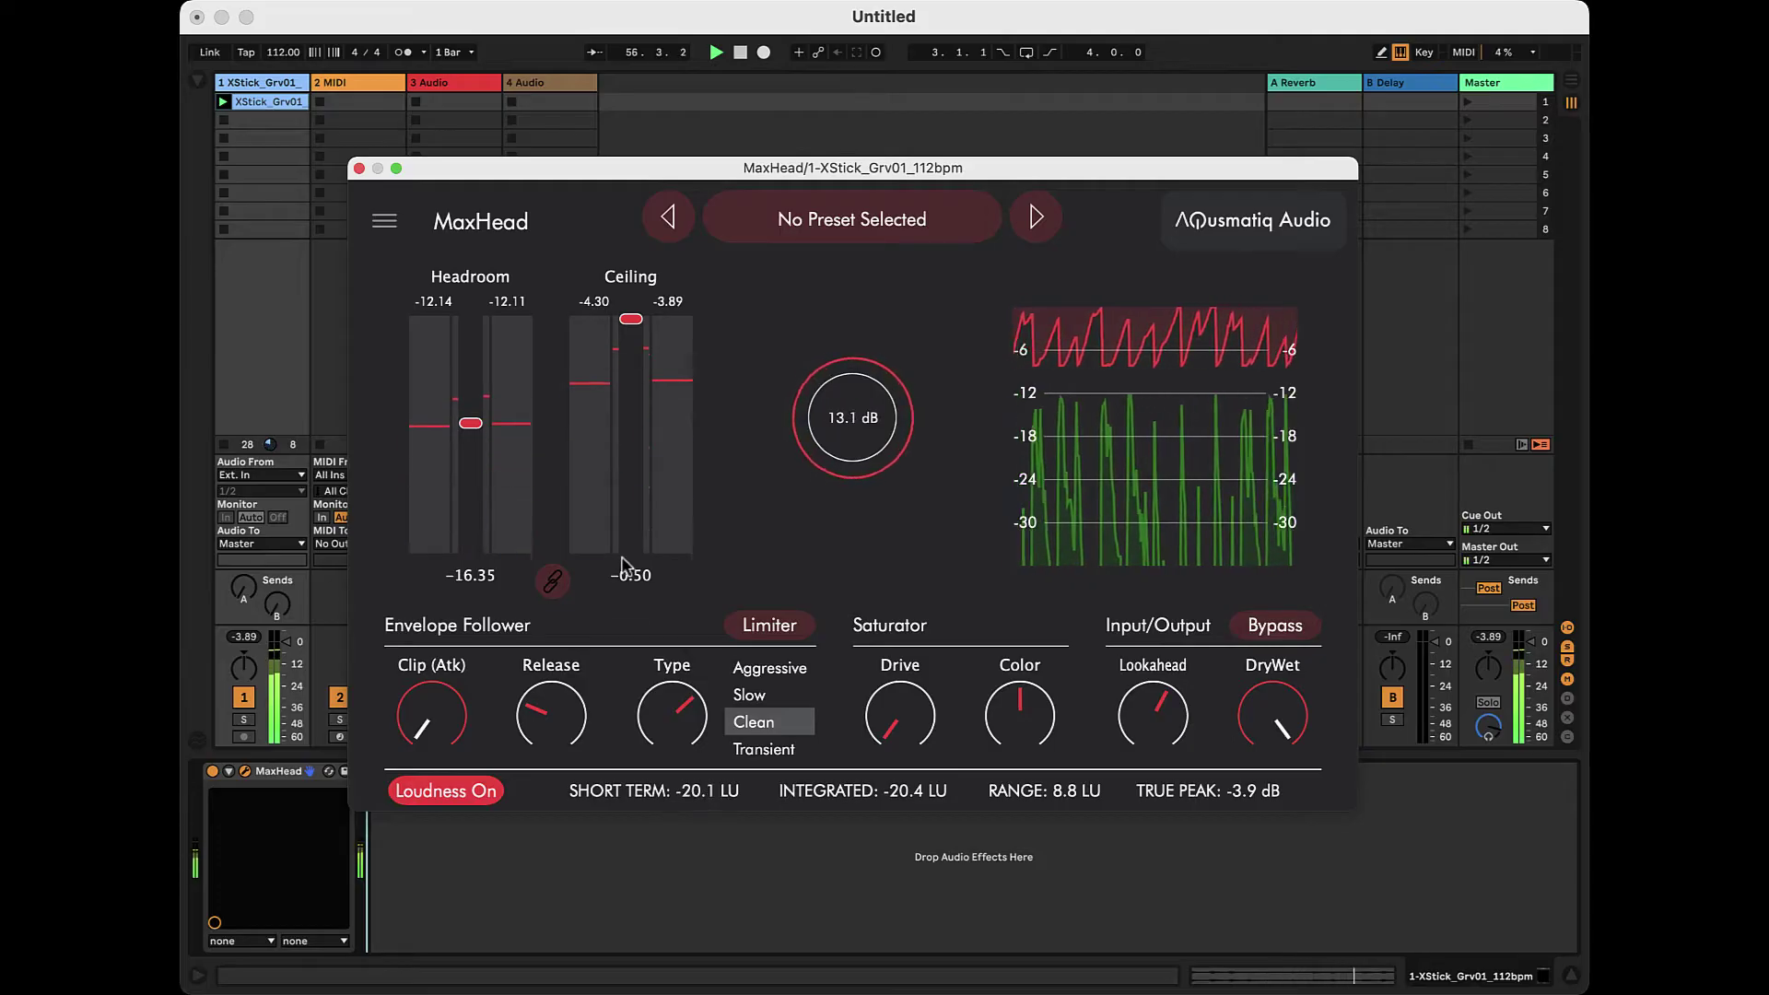
- Audition a raised Clip (Atk) while lowering the Headroom to -18.30, and bring Clip back to 0 %
drag(450, 730, 491, 550)
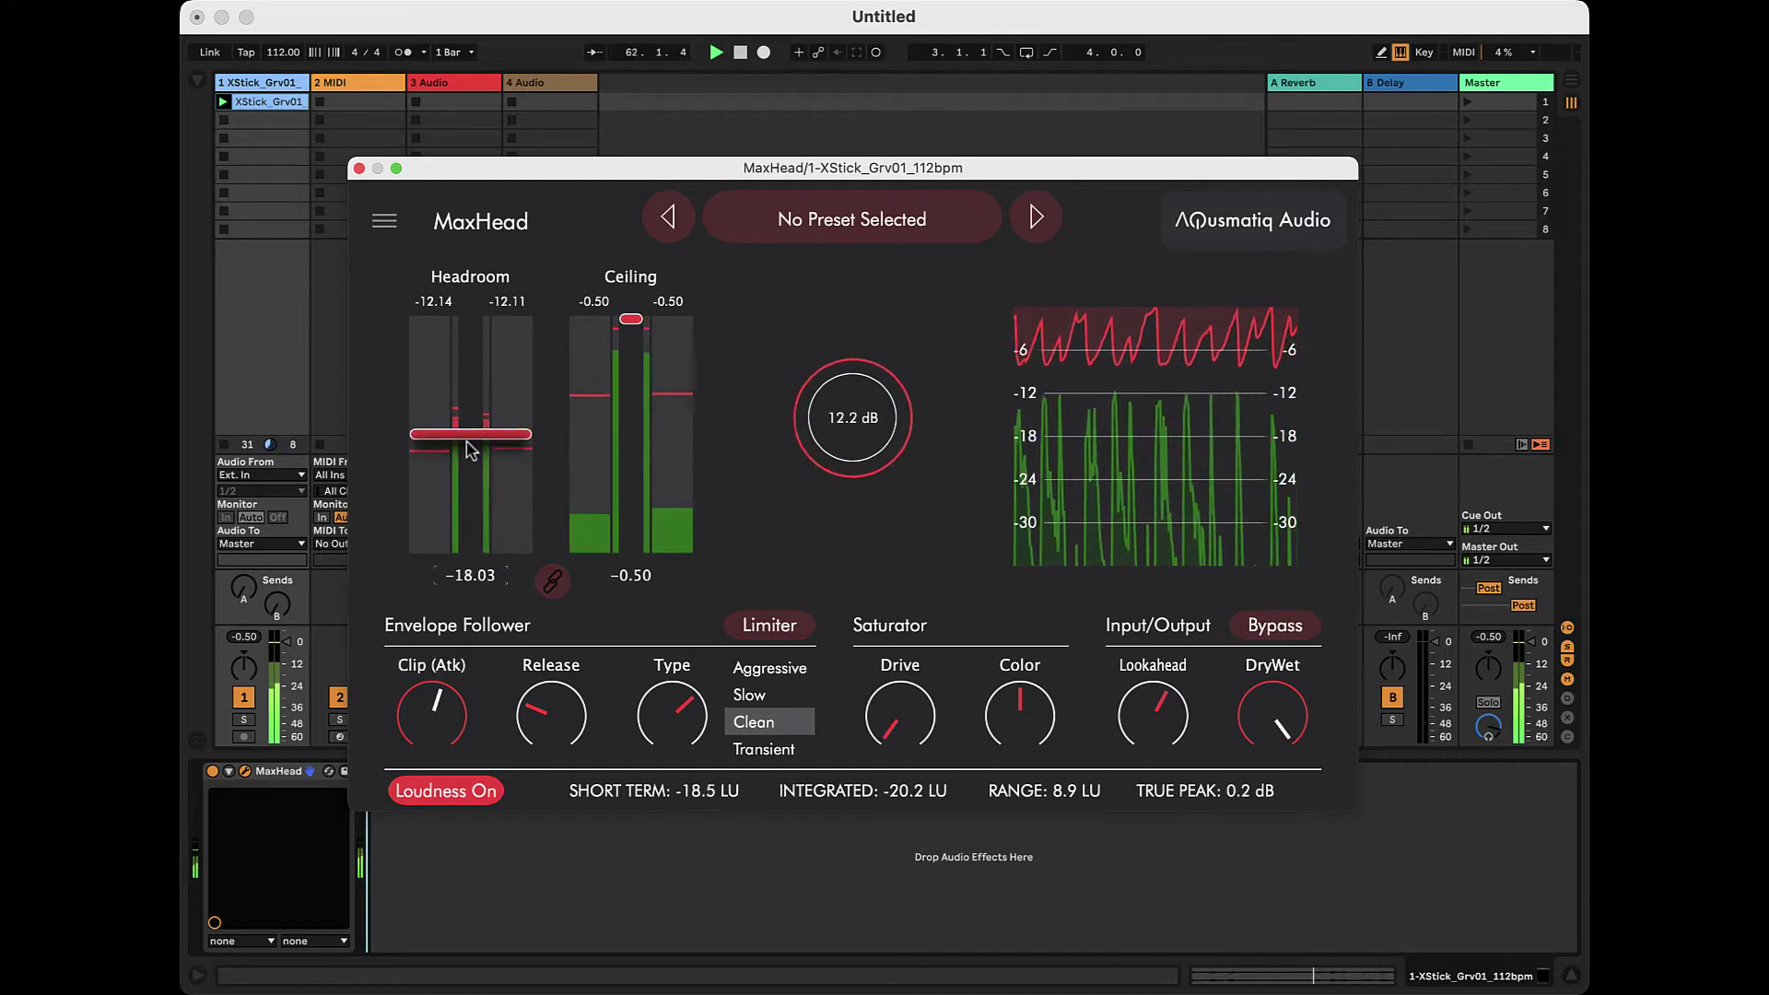
drag(471, 450, 469, 452)
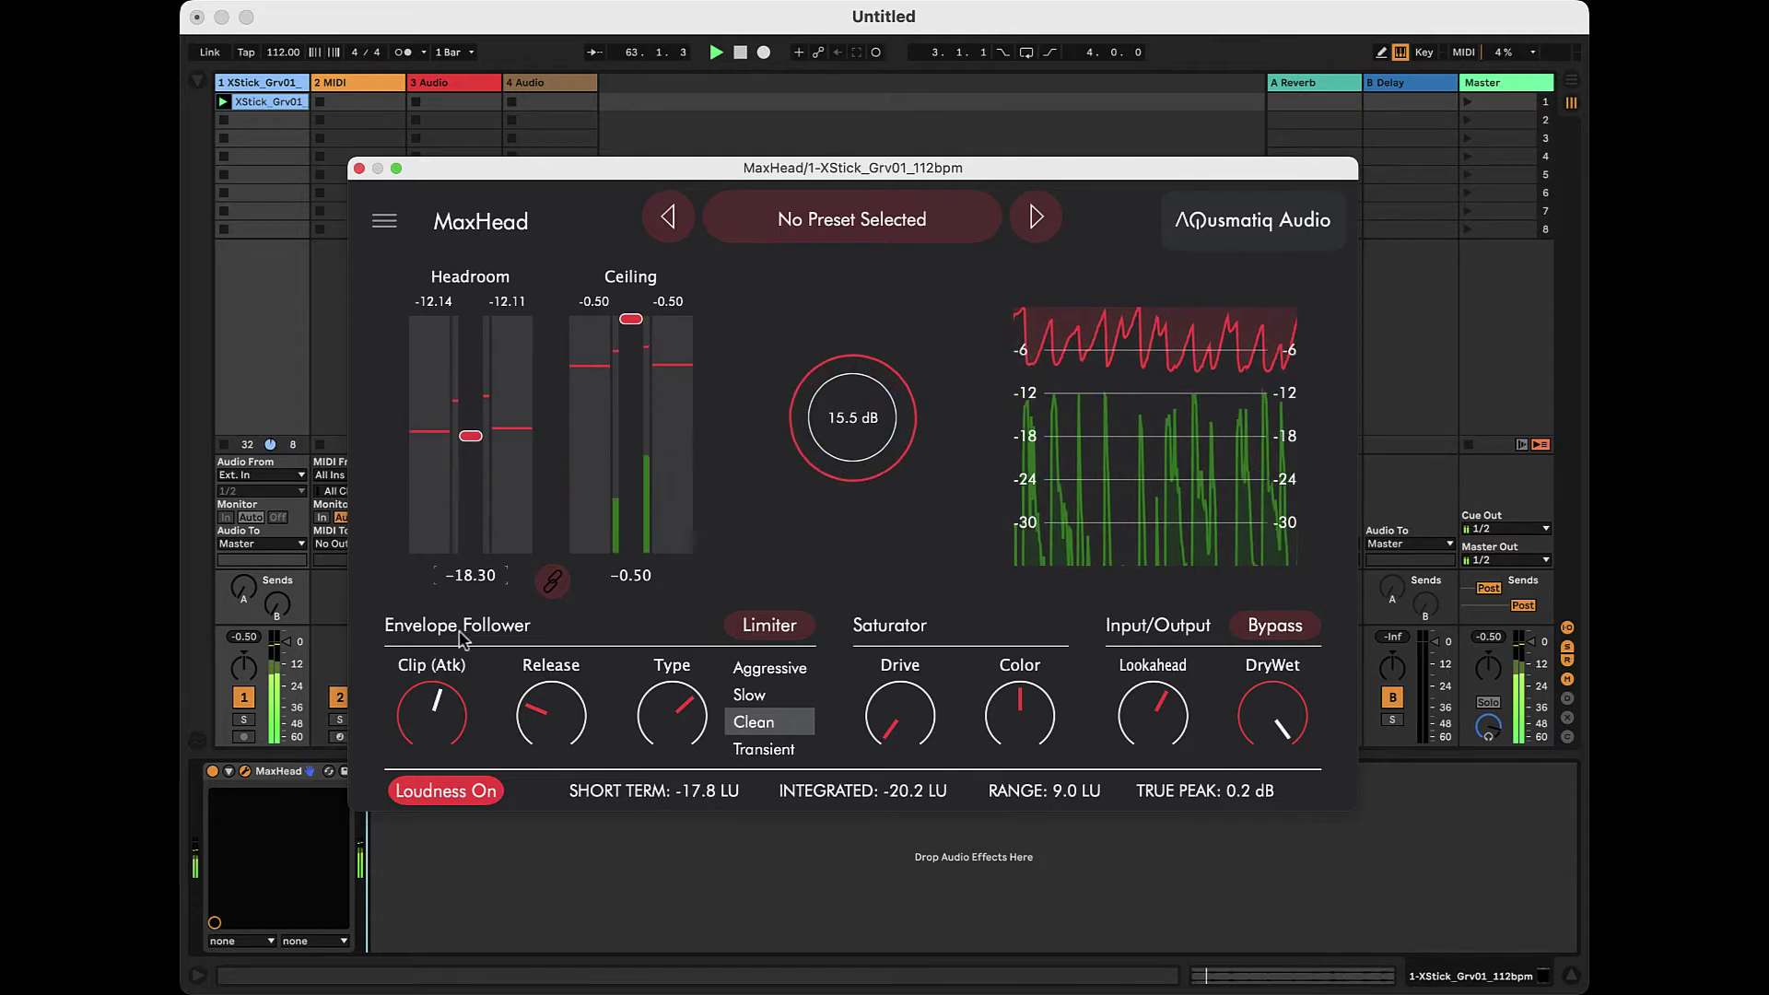
drag(439, 706, 472, 891)
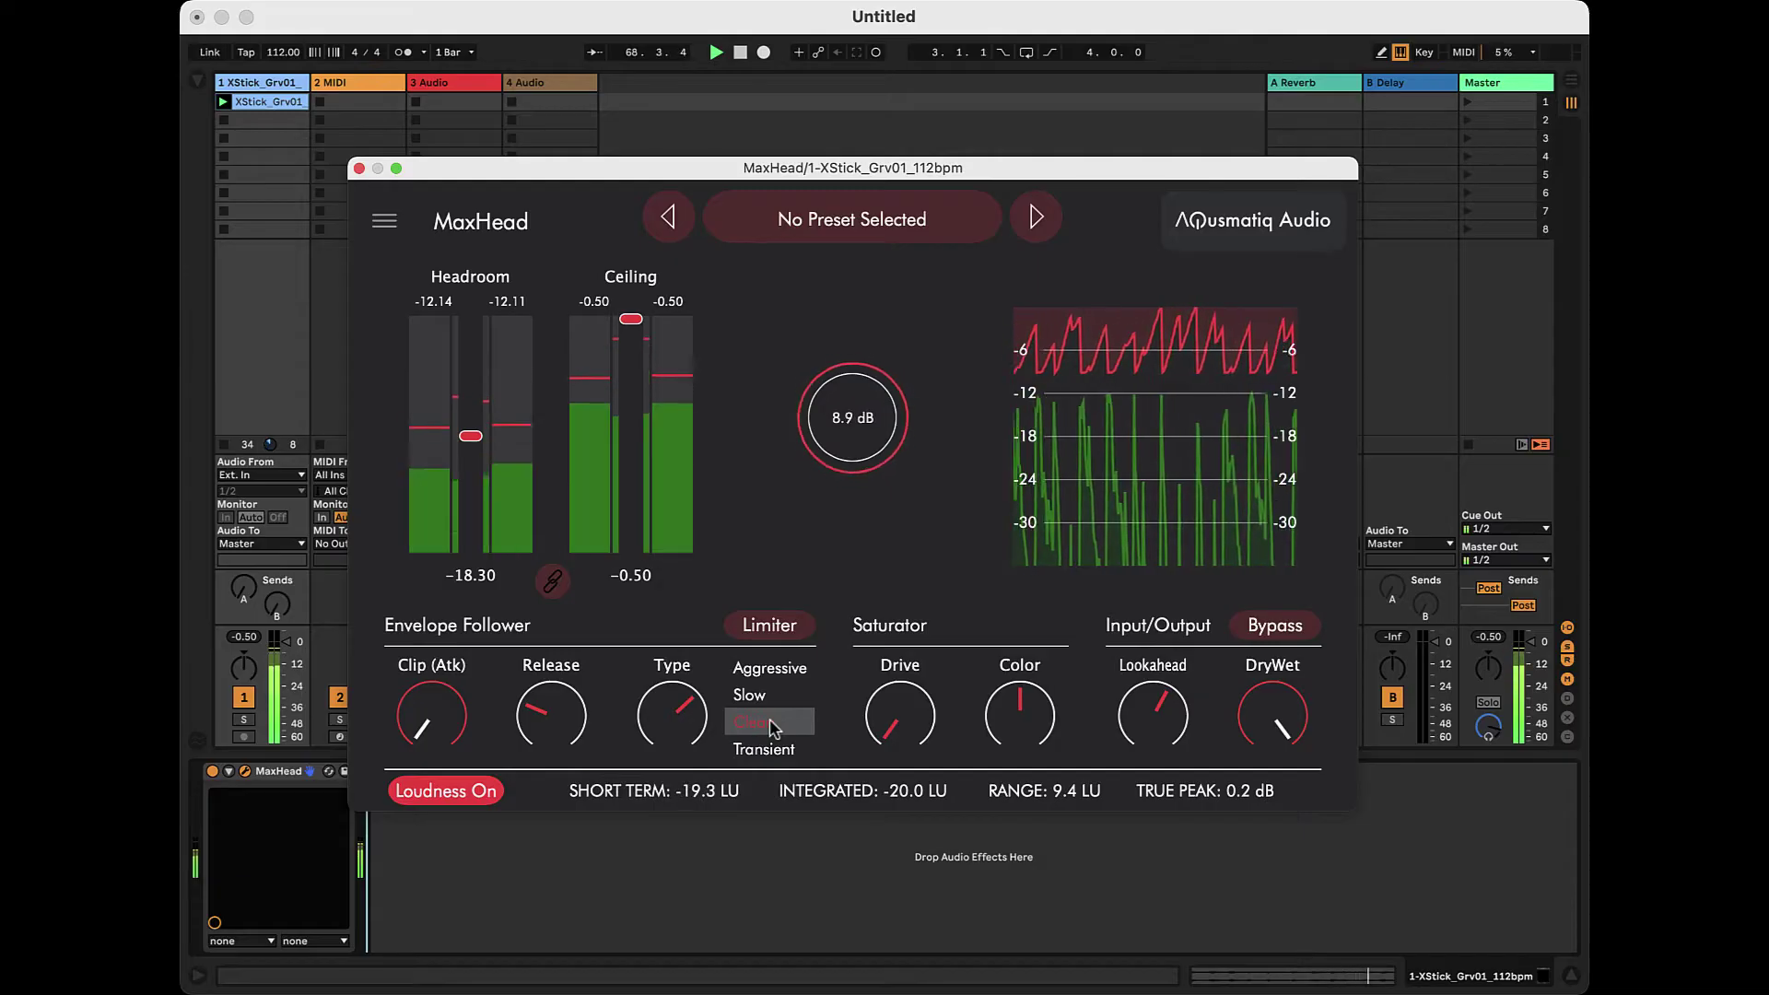
- Audition the Aggressive, Slow, Clean and Transient envelope types in turn, ending on Clean
click(796, 671)
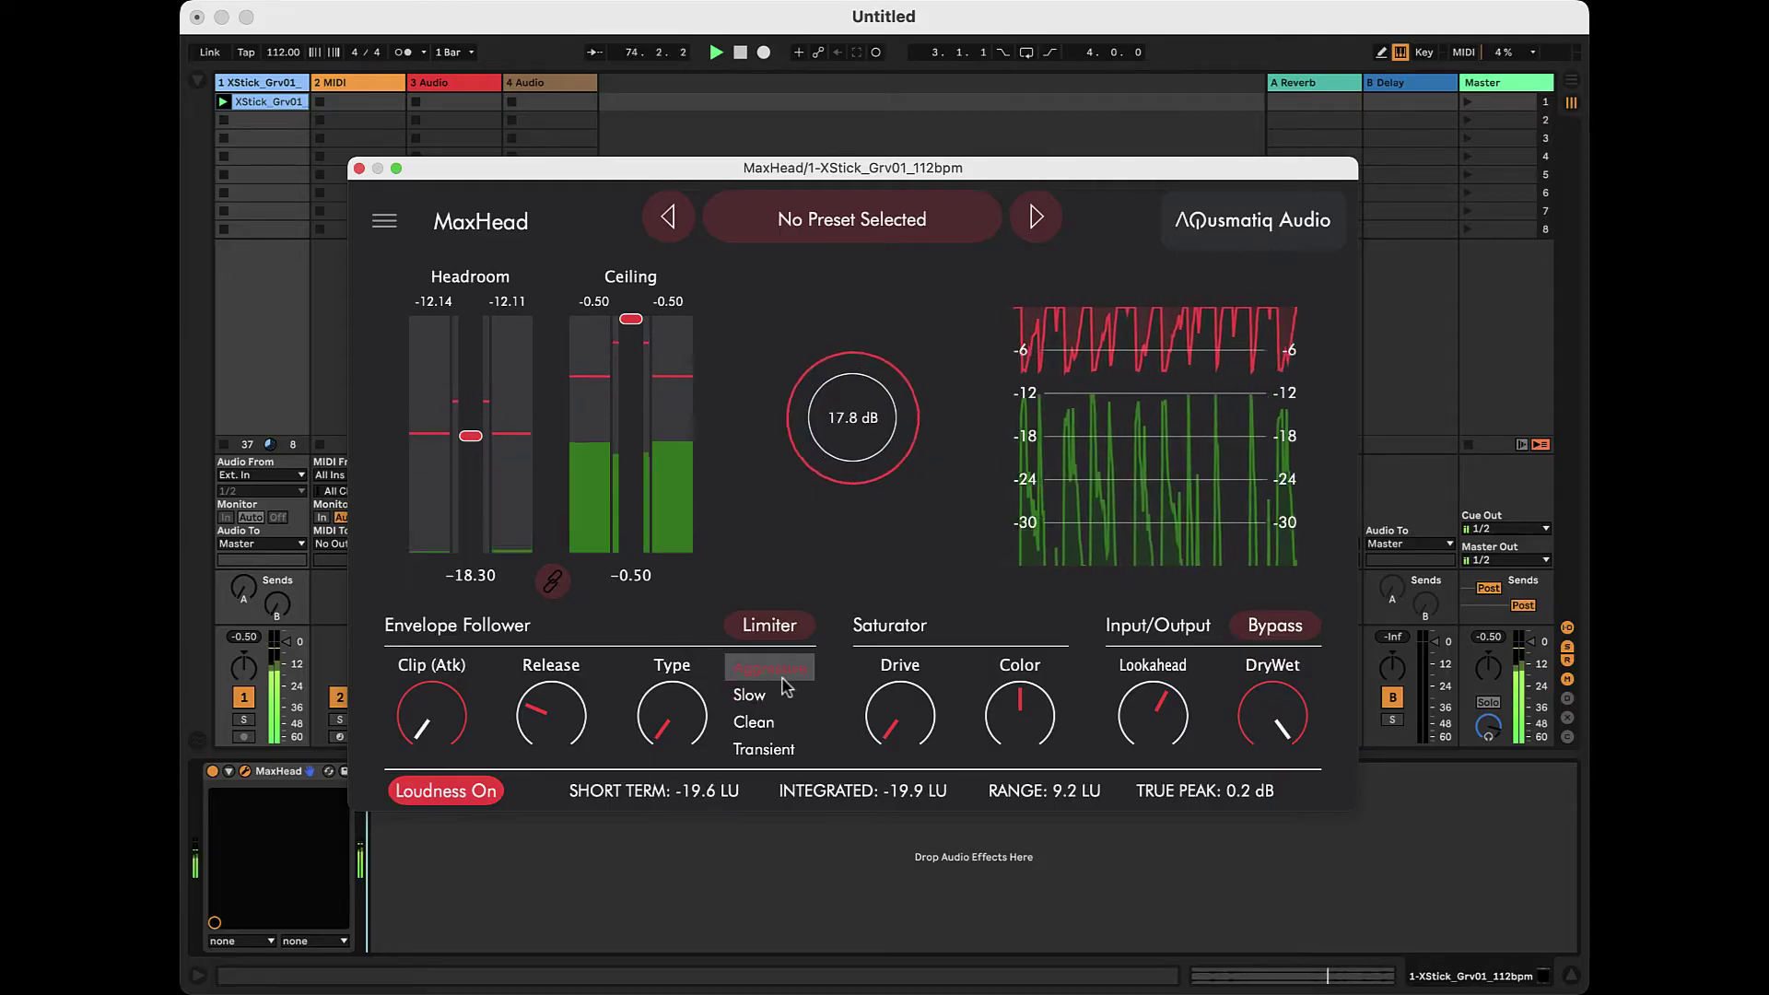
mouse_move(572, 731)
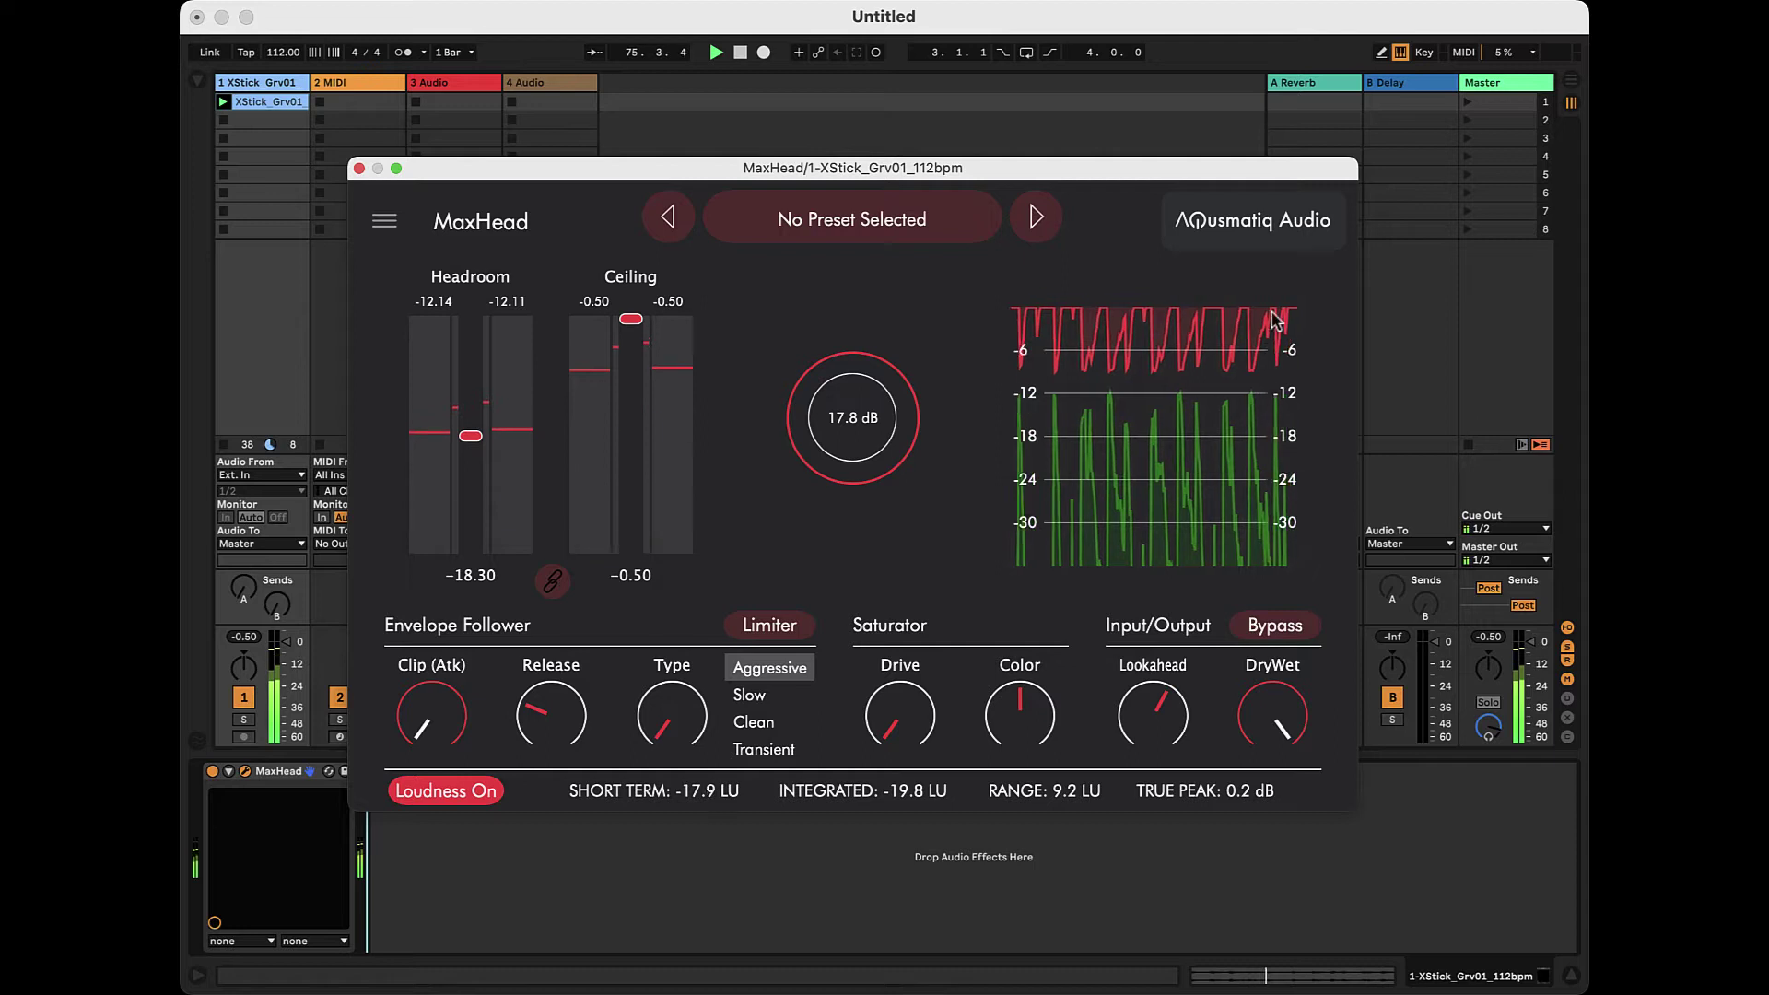
click(786, 702)
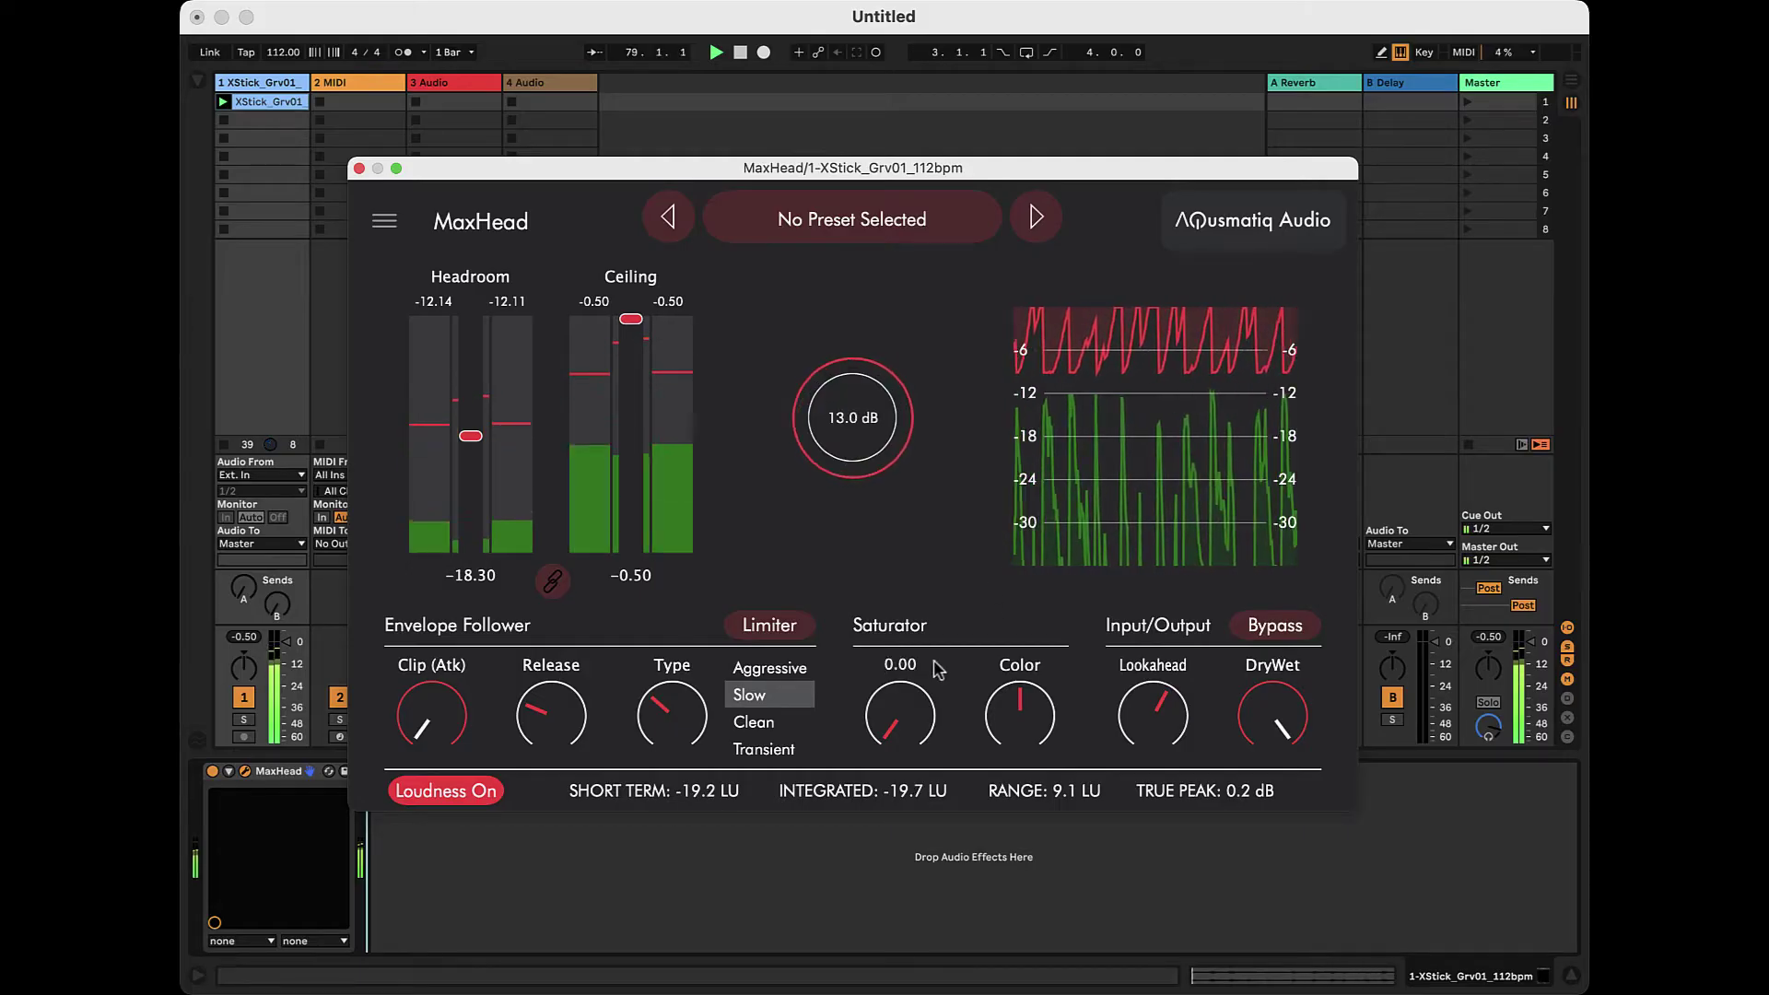
click(769, 724)
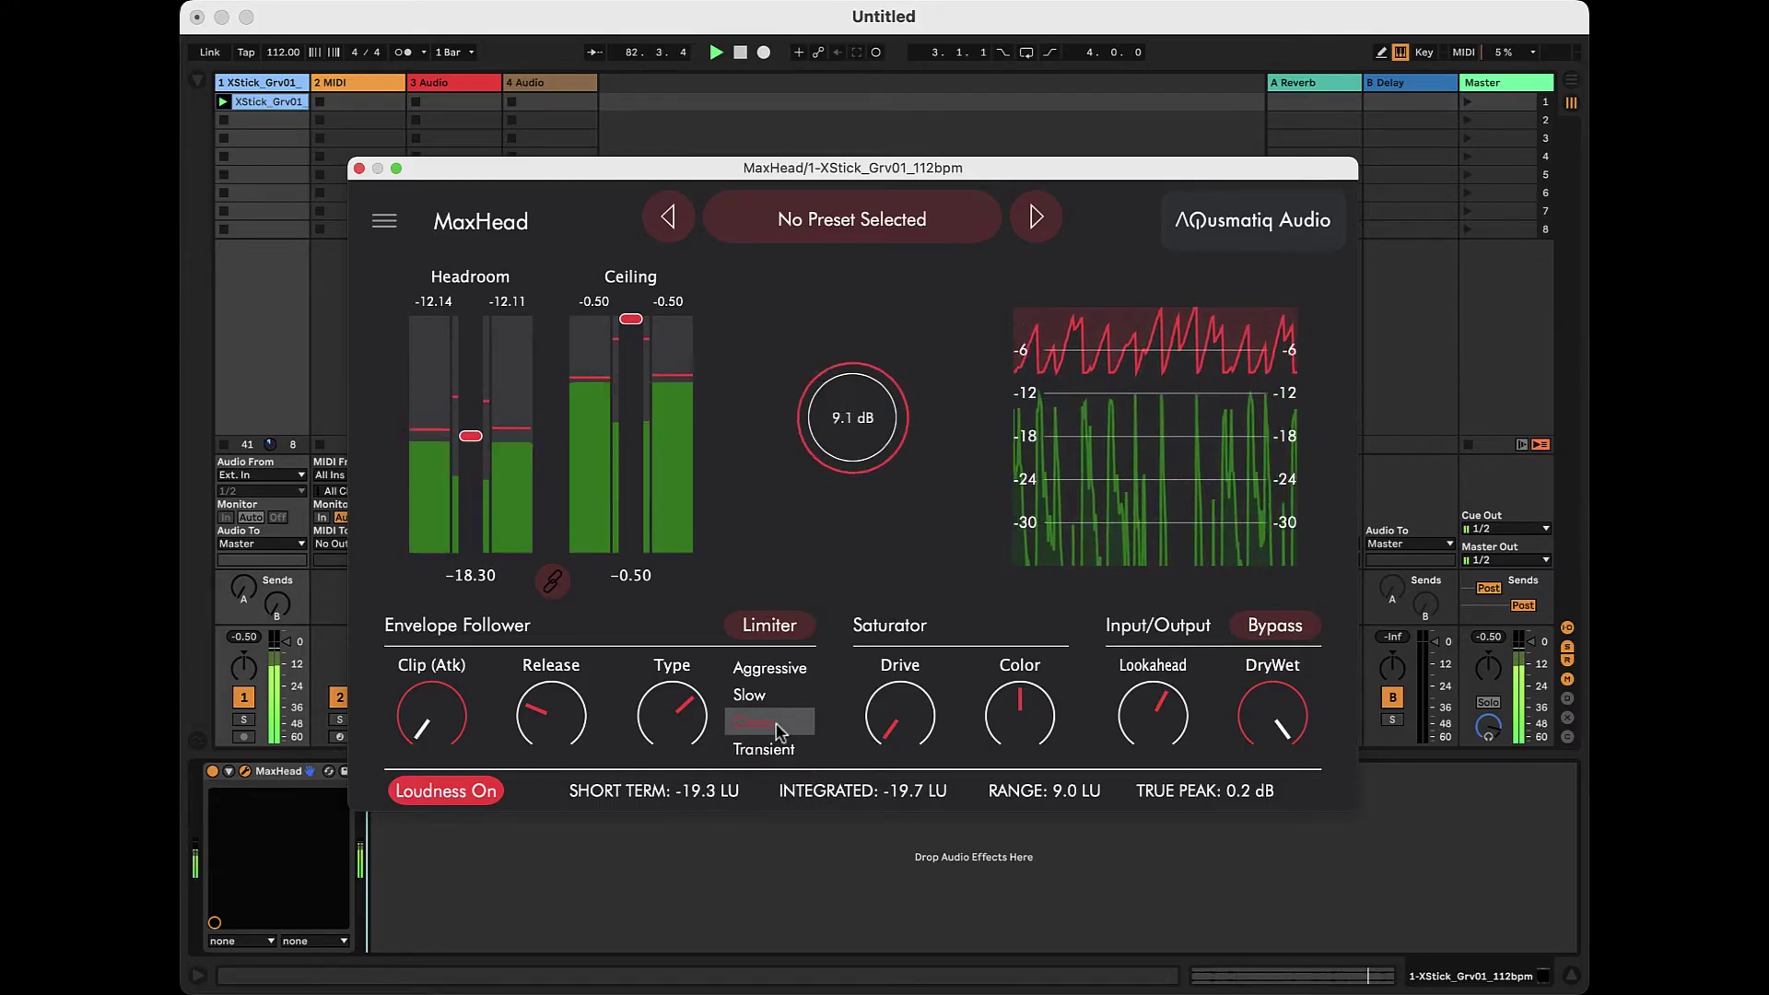
click(769, 752)
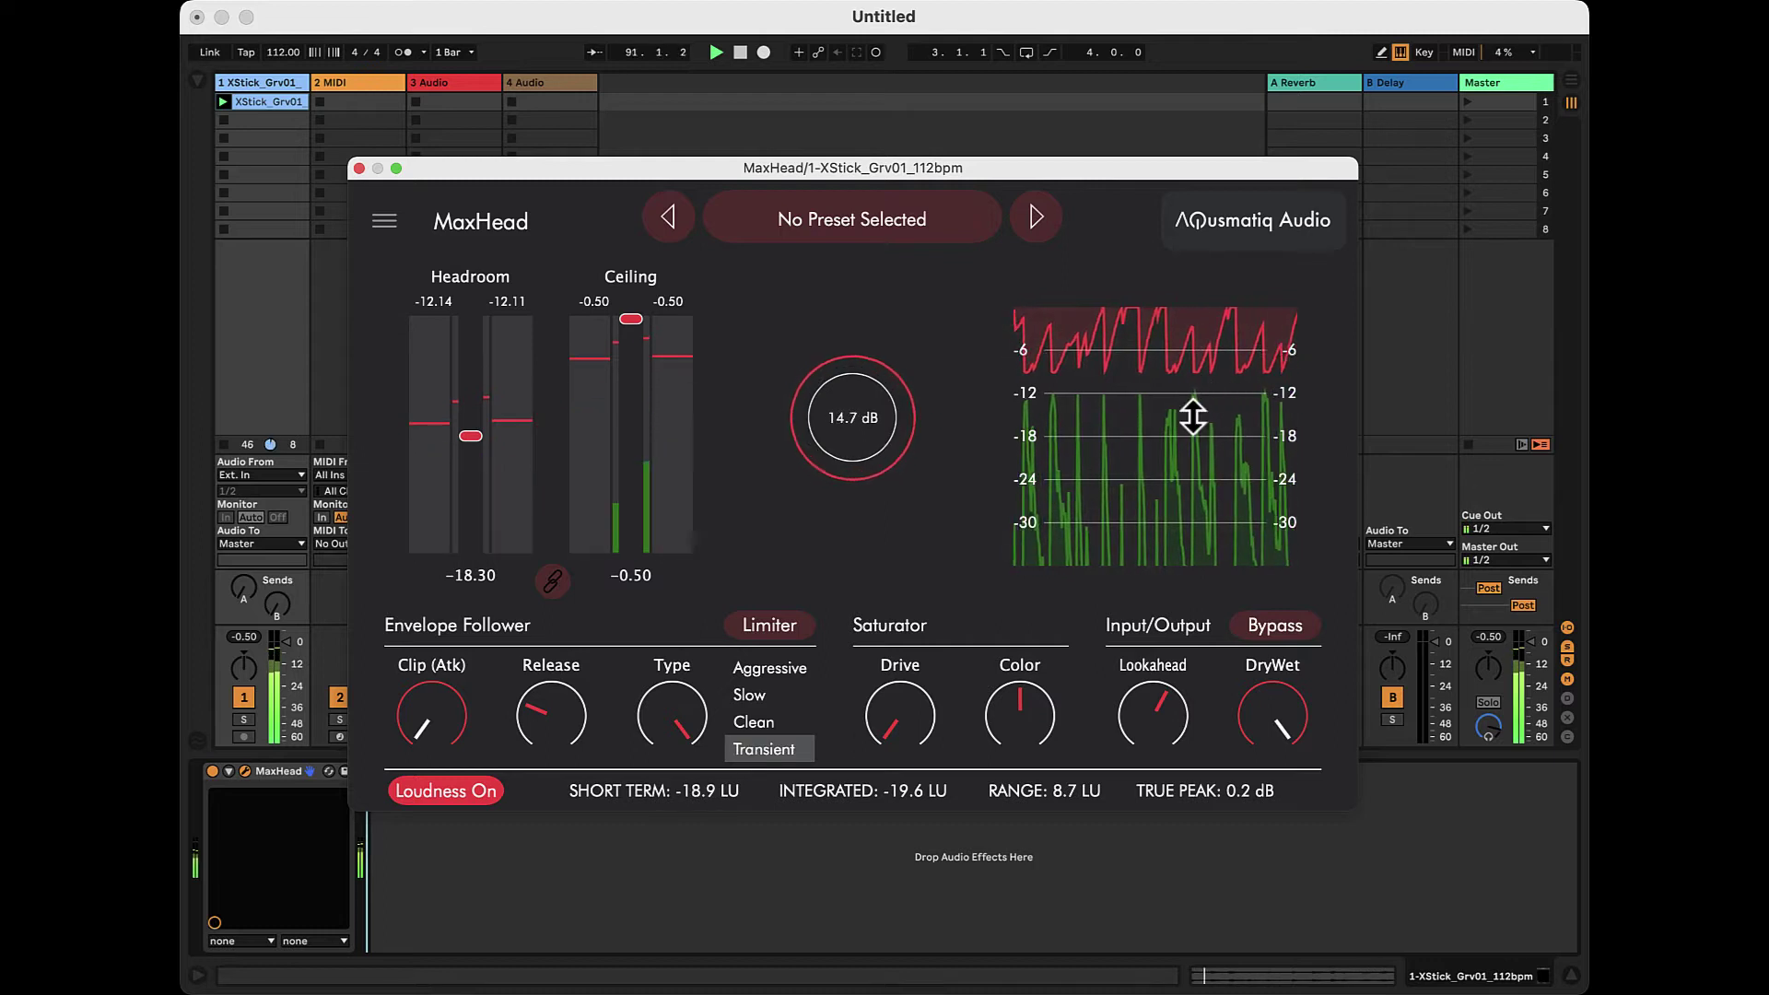
click(765, 727)
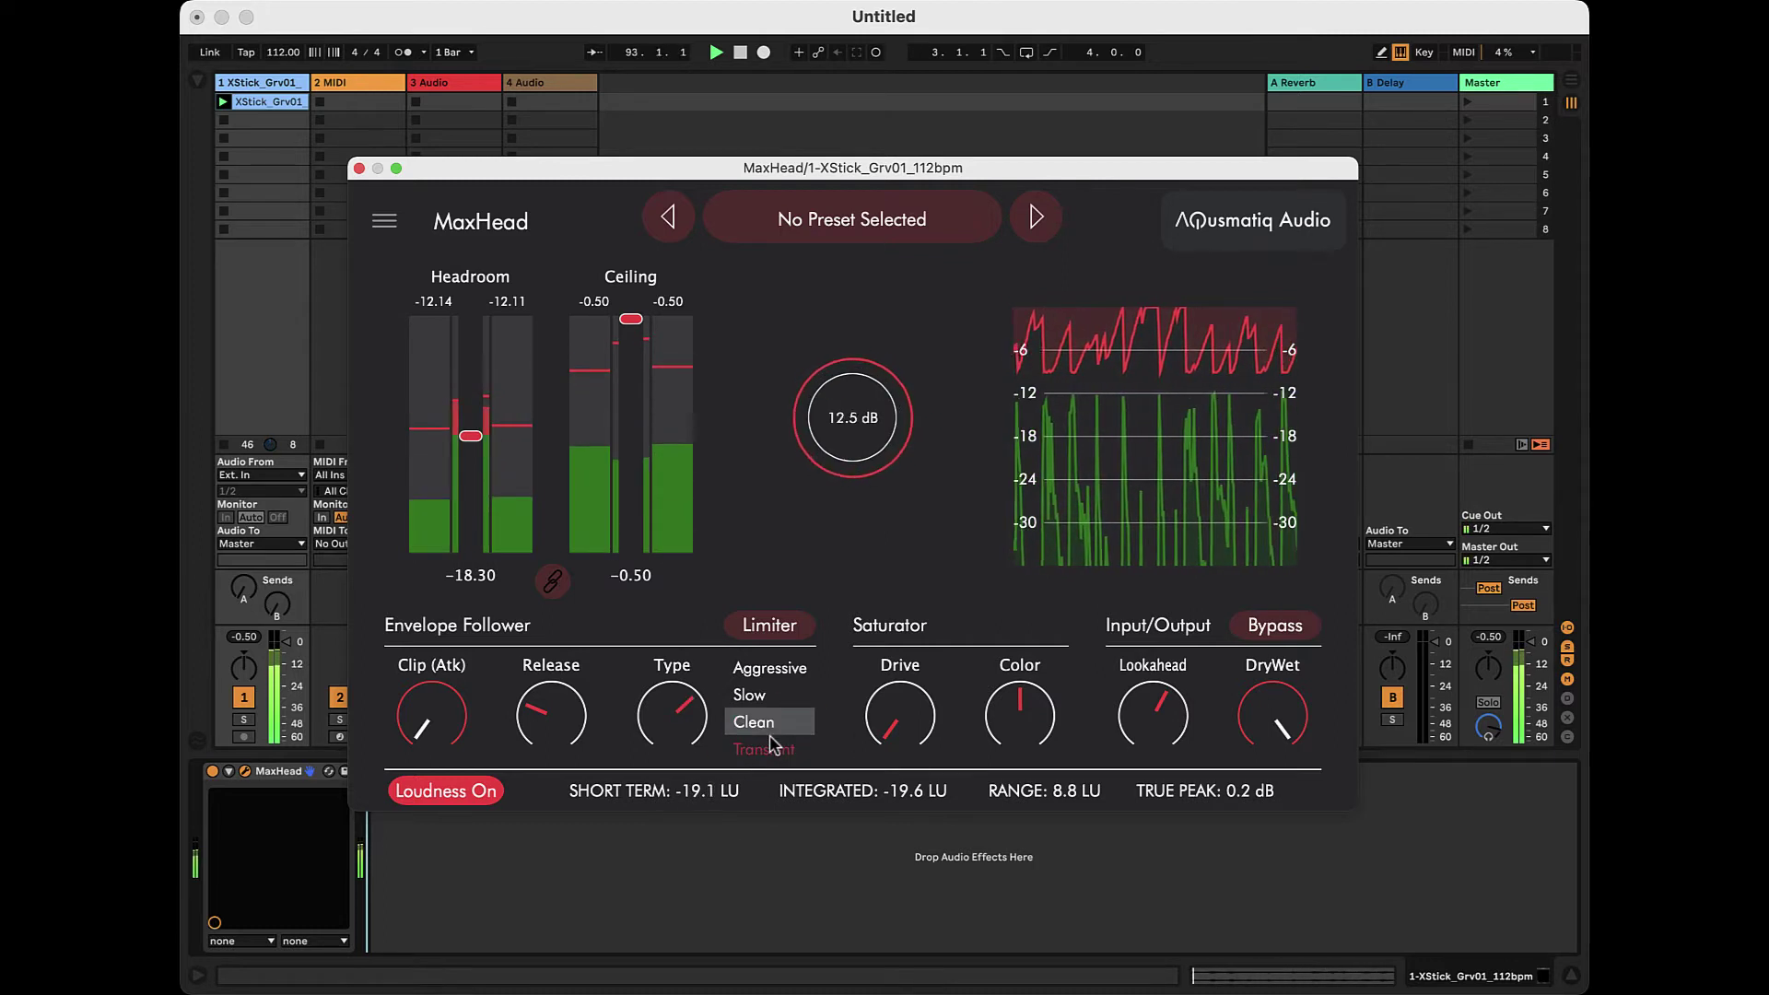
click(770, 732)
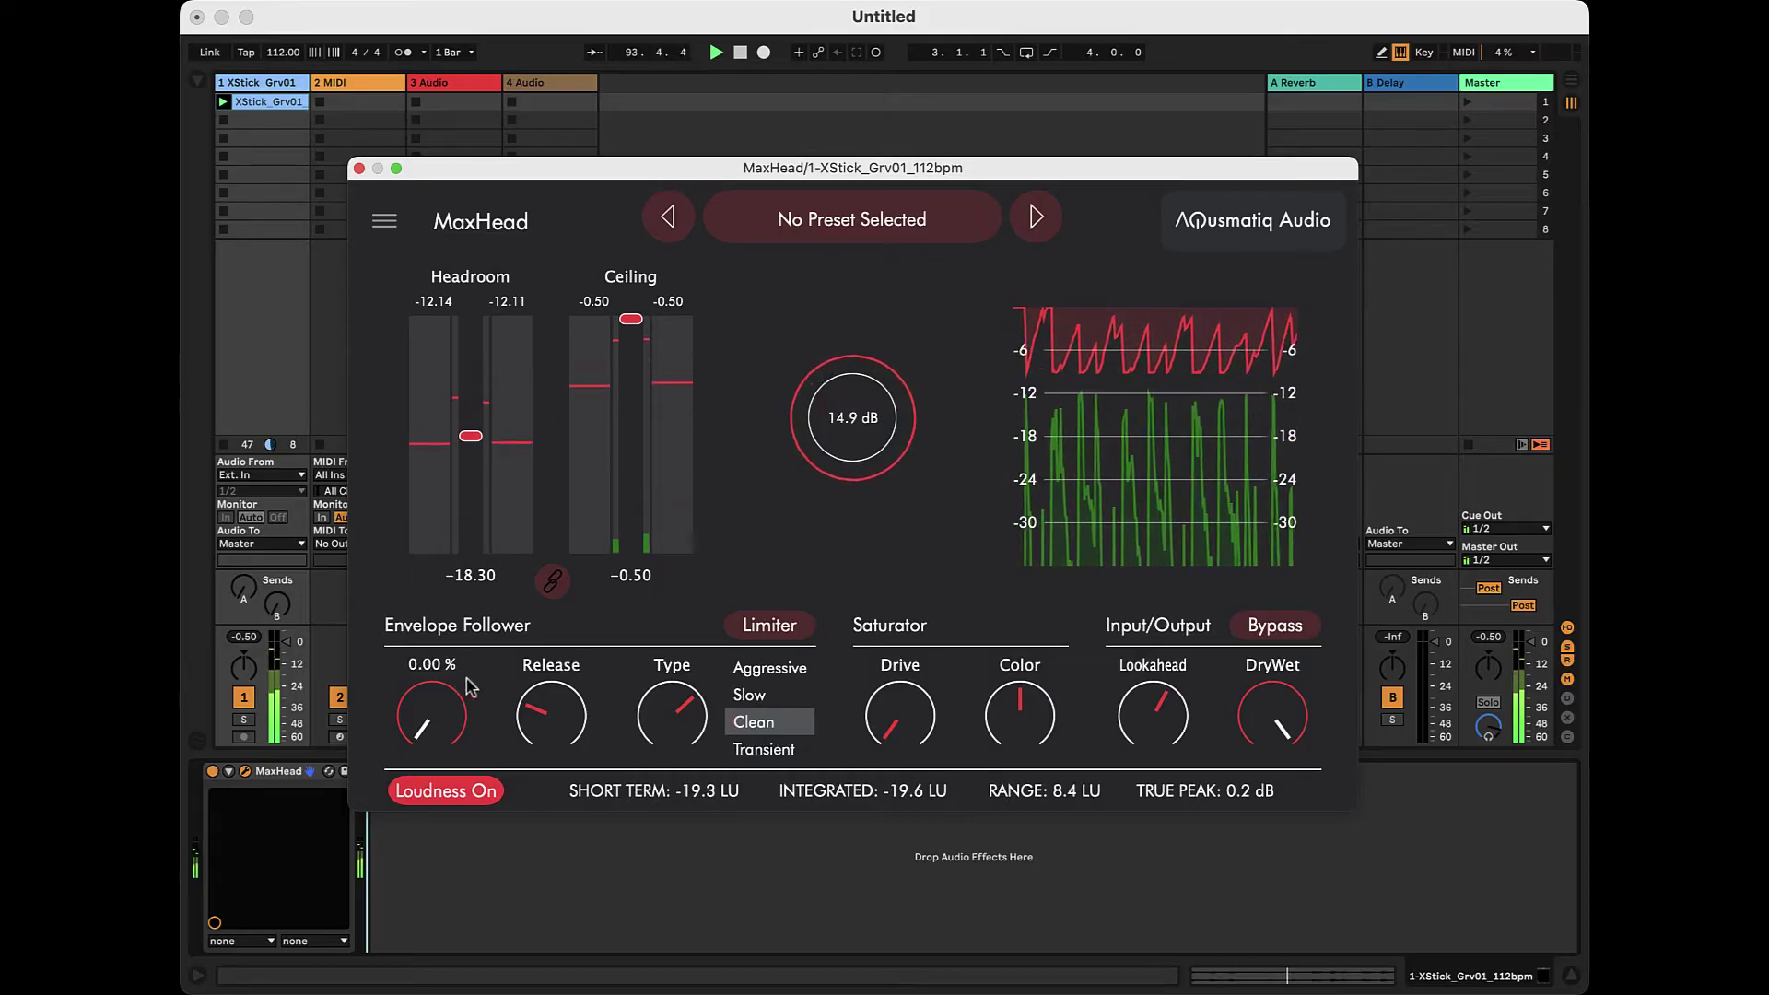
- Blend between neighbouring envelope types with Type values of 0.58 and 2.64, and return the type to Clean
mouse_move(677, 714)
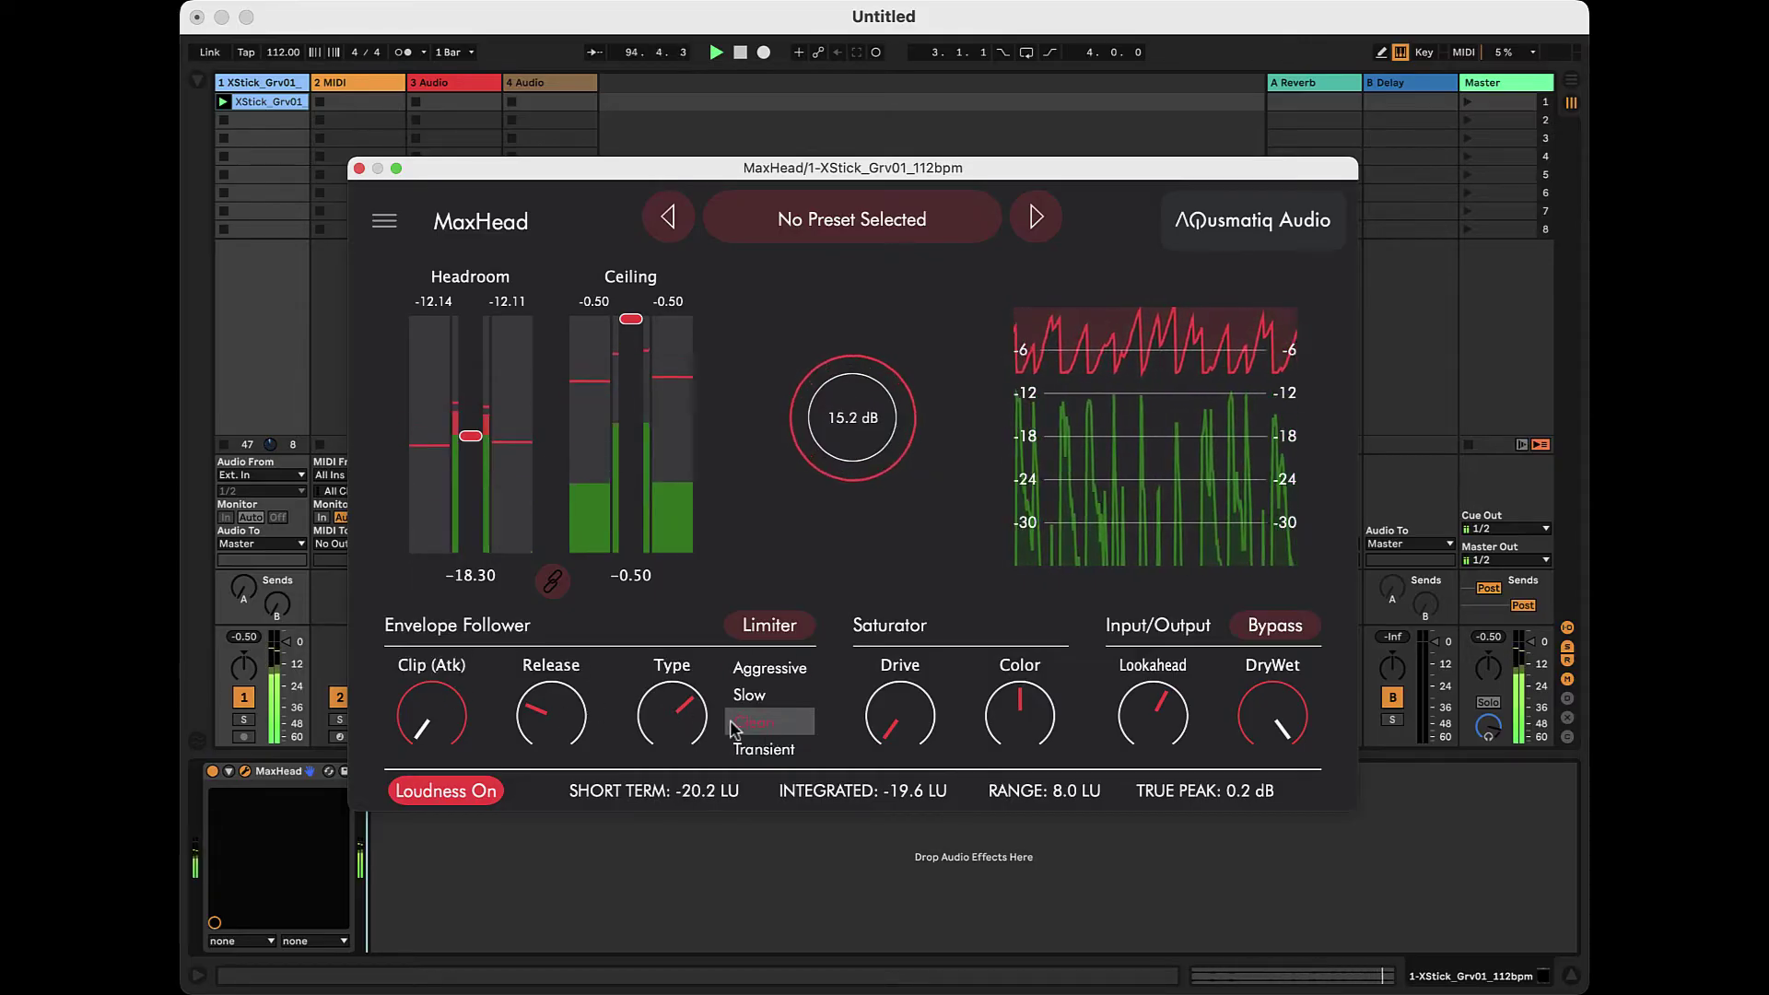
click(686, 730)
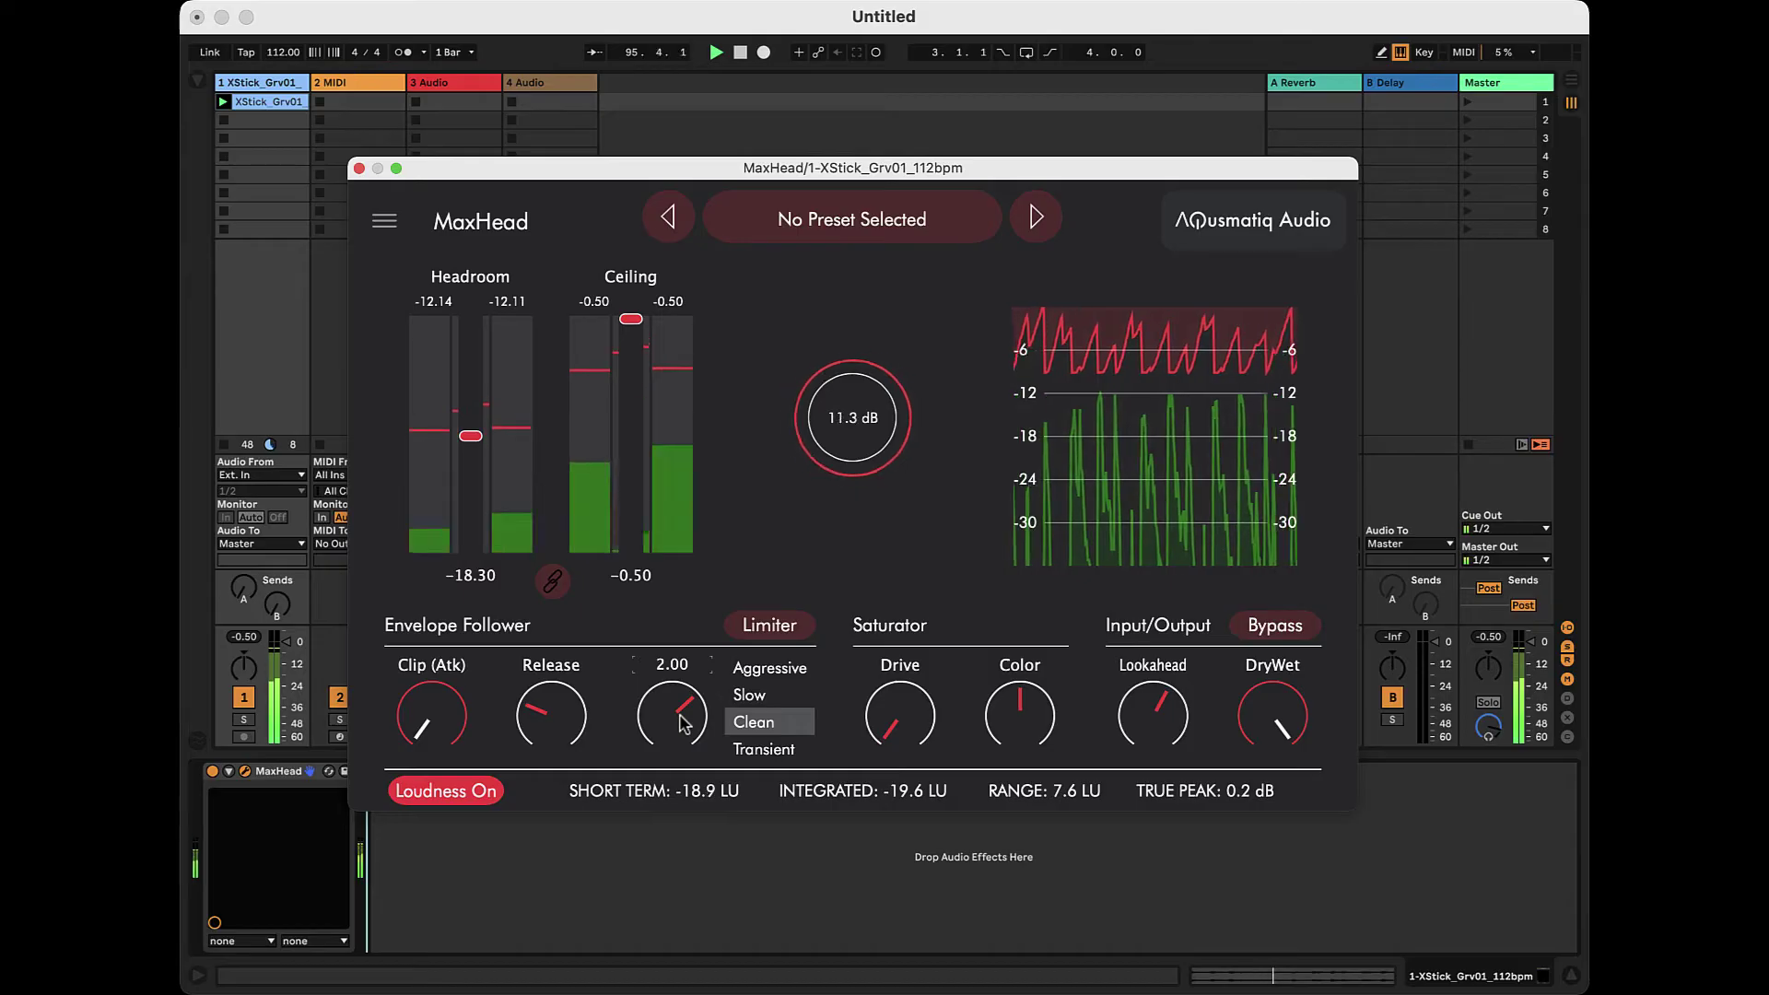
drag(683, 724, 663, 791)
drag(661, 790, 679, 826)
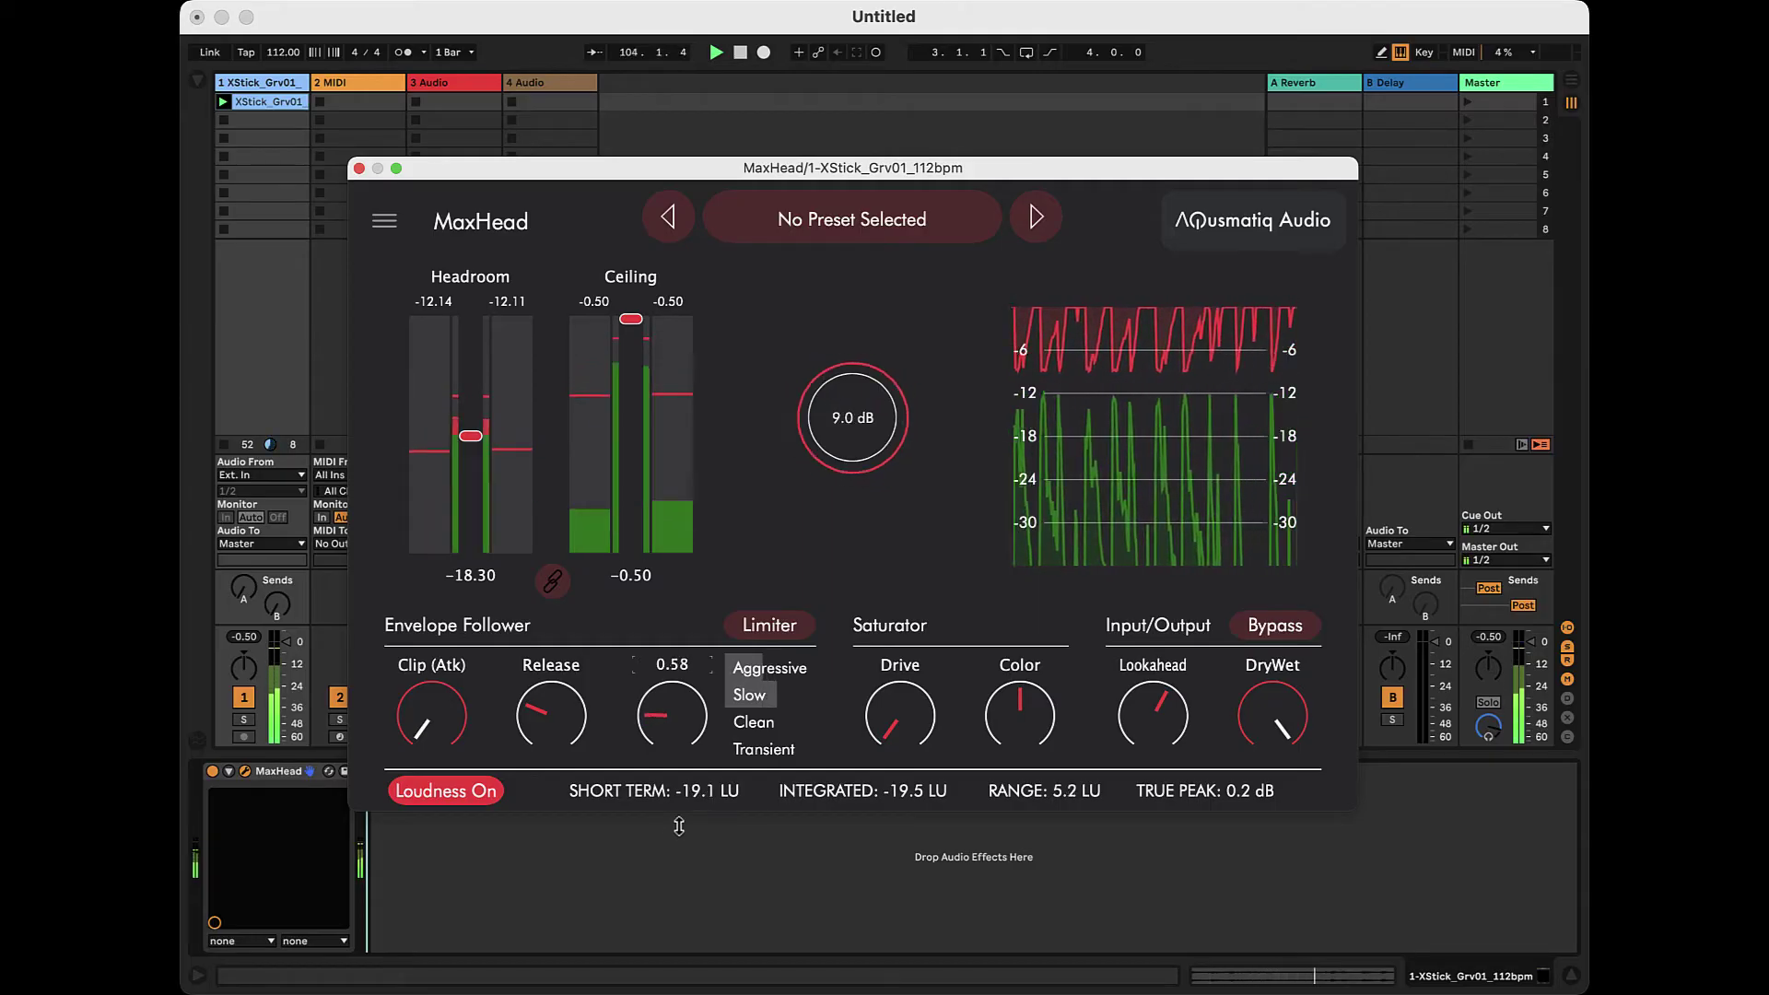
drag(671, 726, 667, 523)
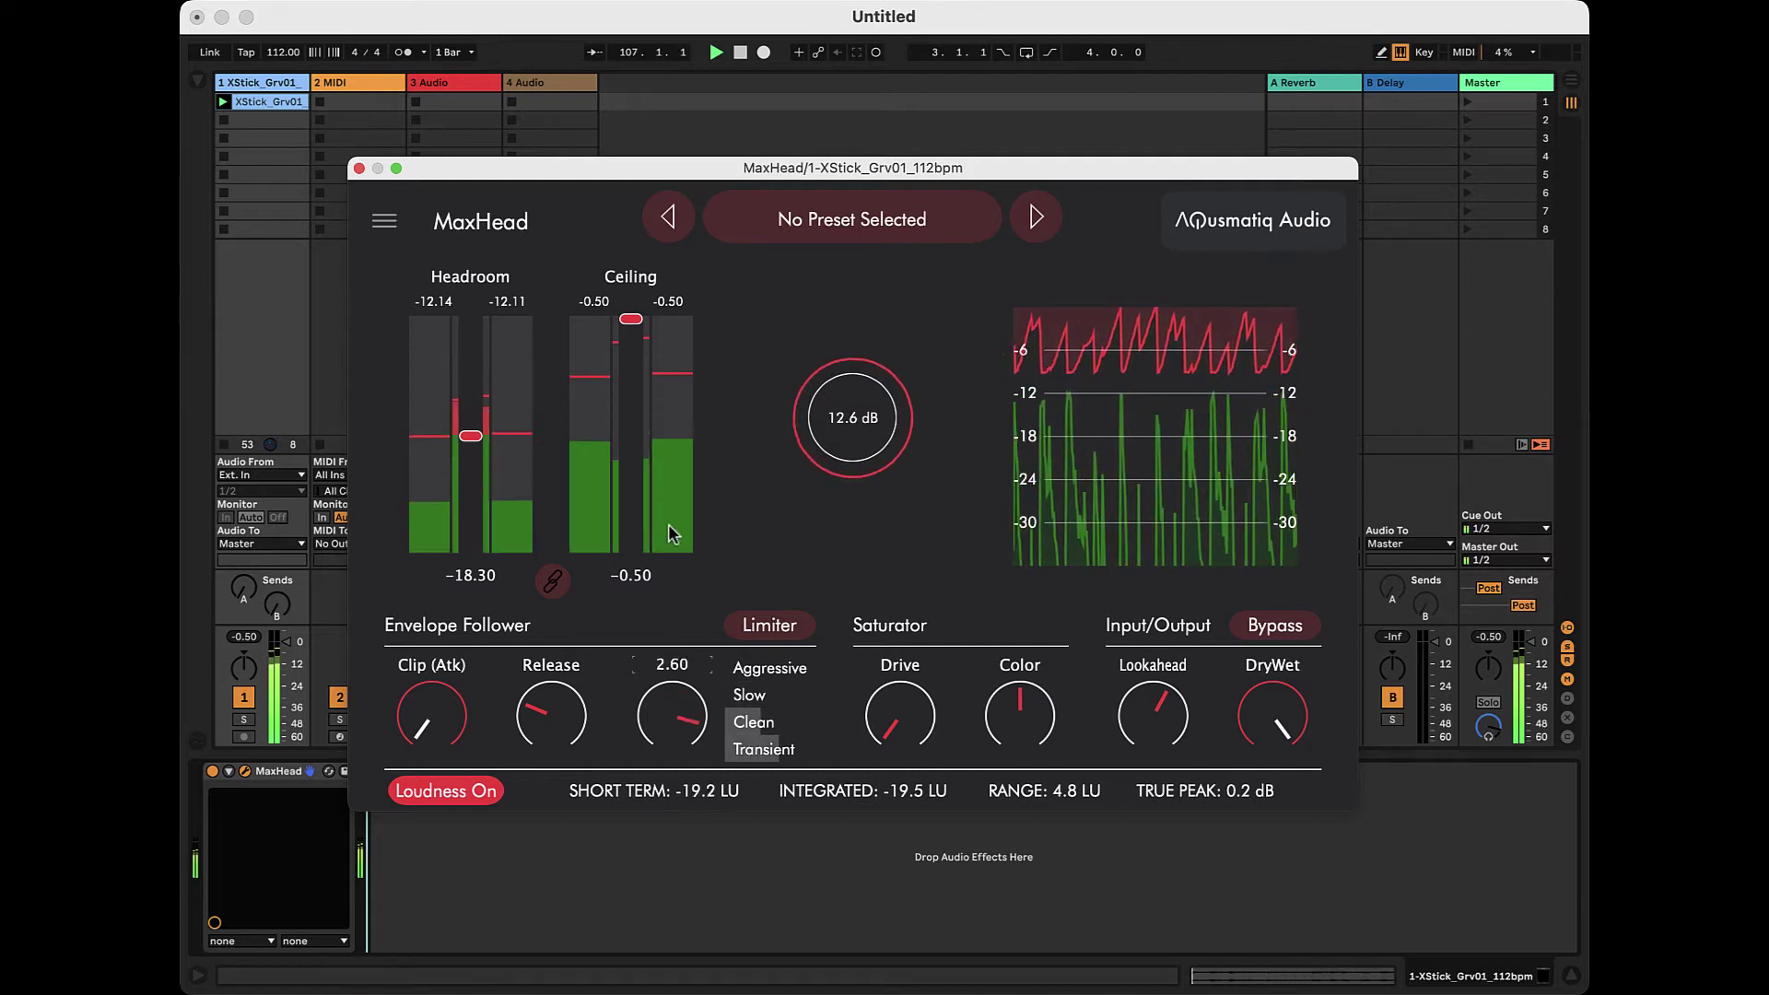
drag(856, 681, 857, 682)
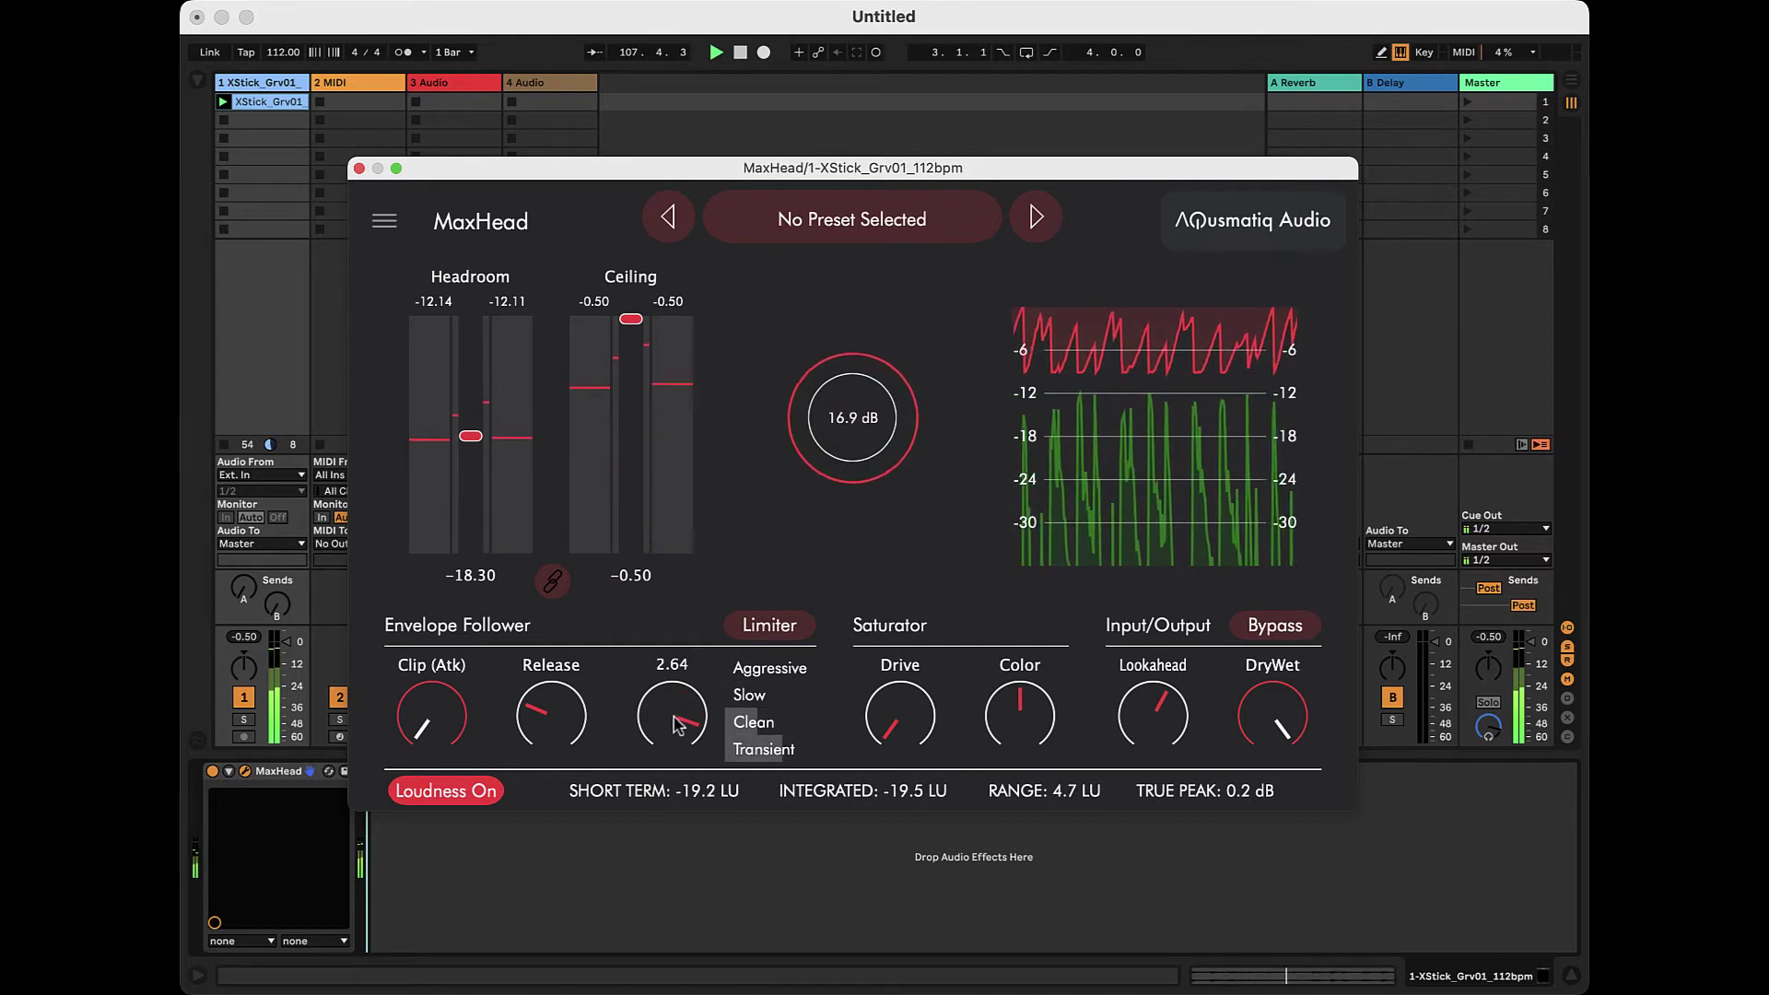
click(763, 726)
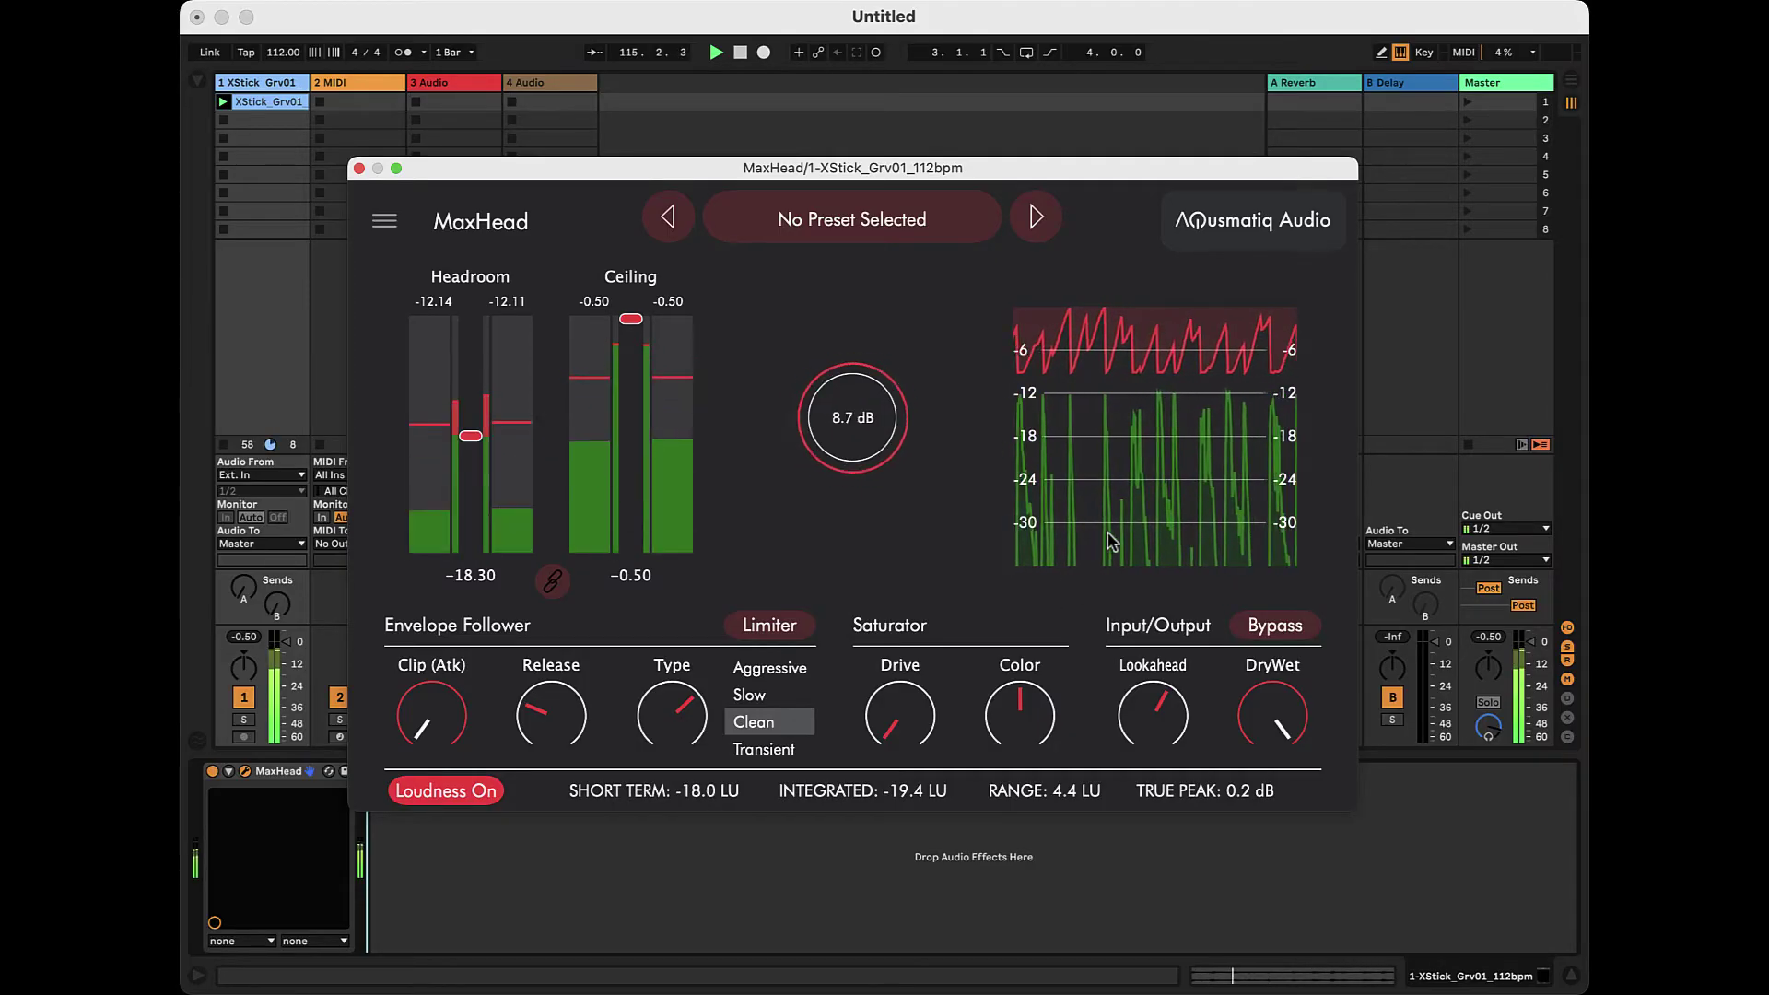
- Switch the envelope follower from Limiter to Maximizer mode and lower the Headroom to -18.91
click(770, 626)
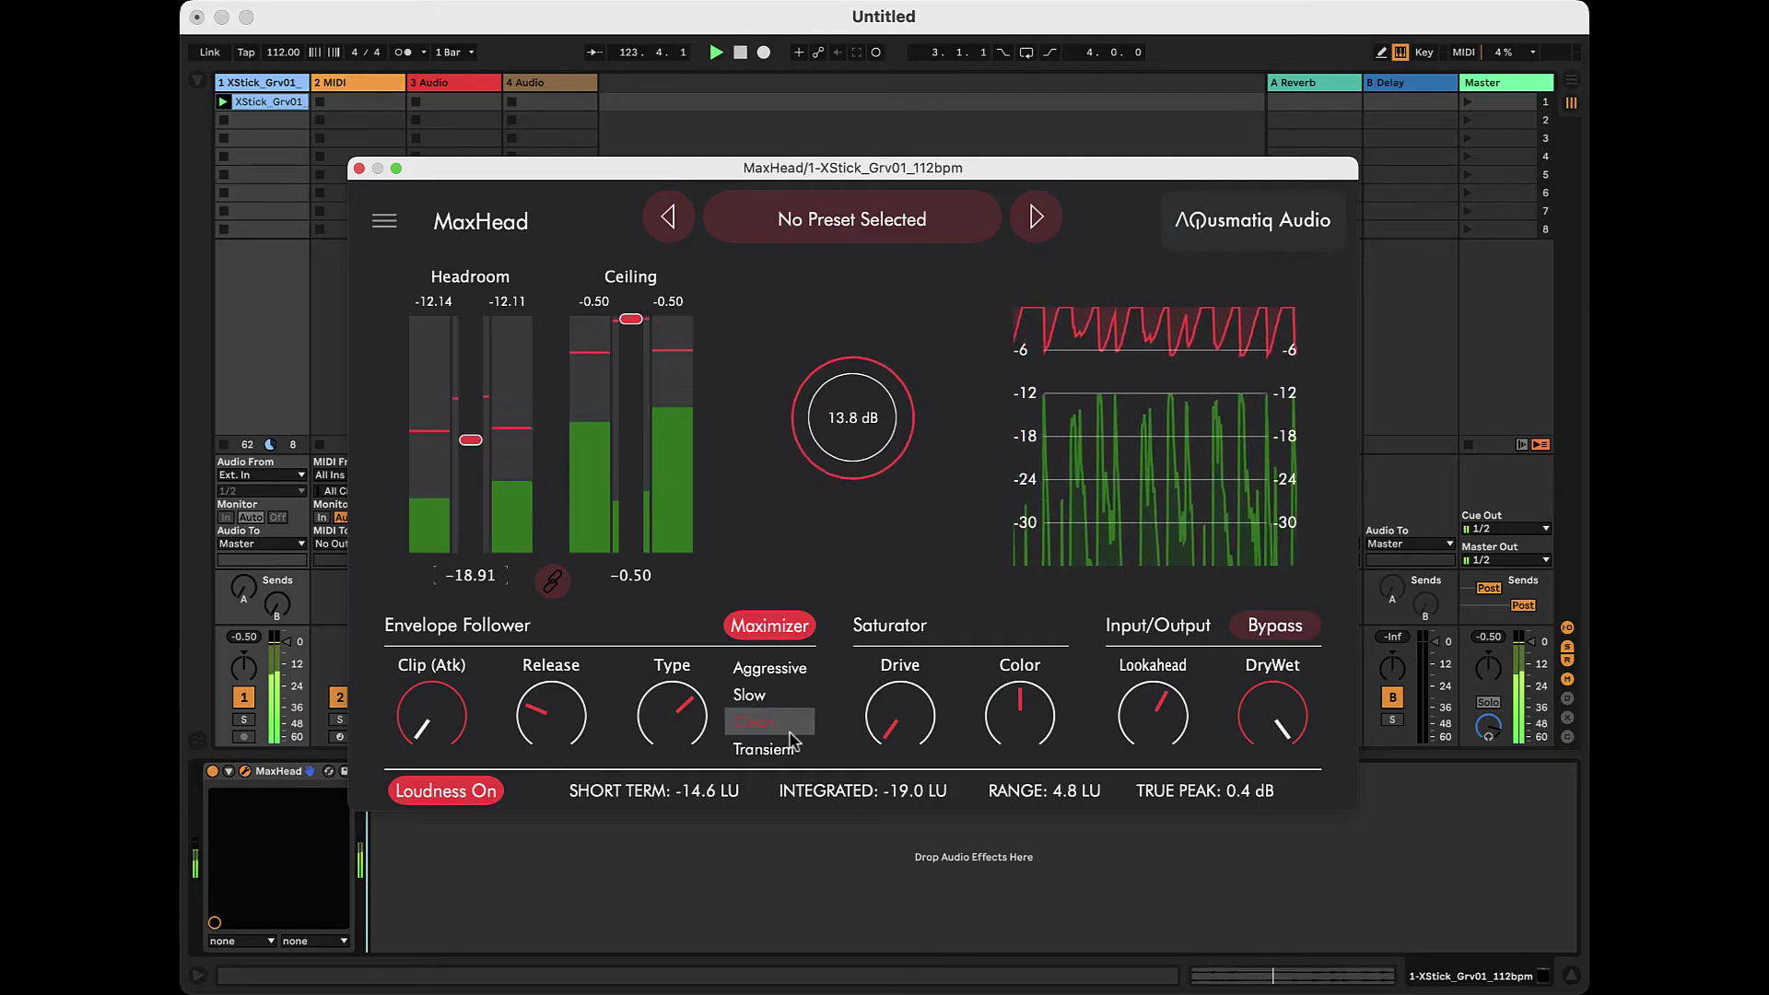
- Audition a raised Clip with the Aggressive type, easing Clip down to 19.06 %, and restore the Clean type with Clip at 0 %
click(437, 727)
drag(436, 727, 475, 575)
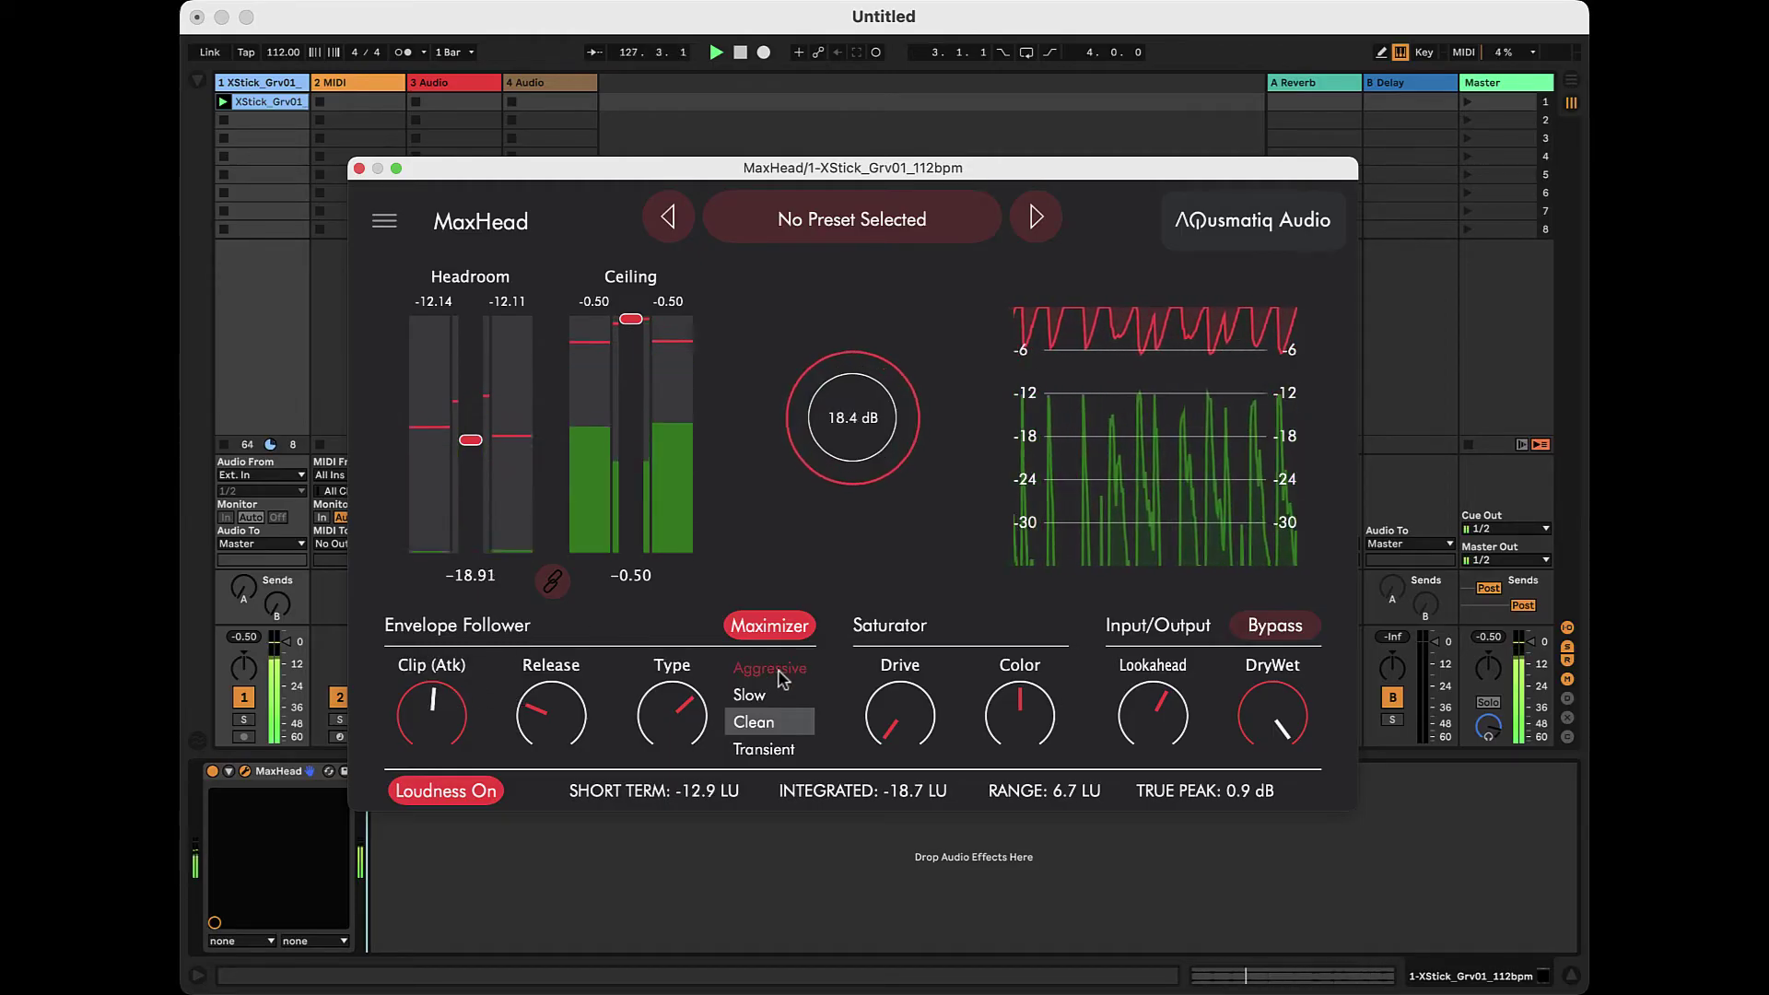
click(769, 667)
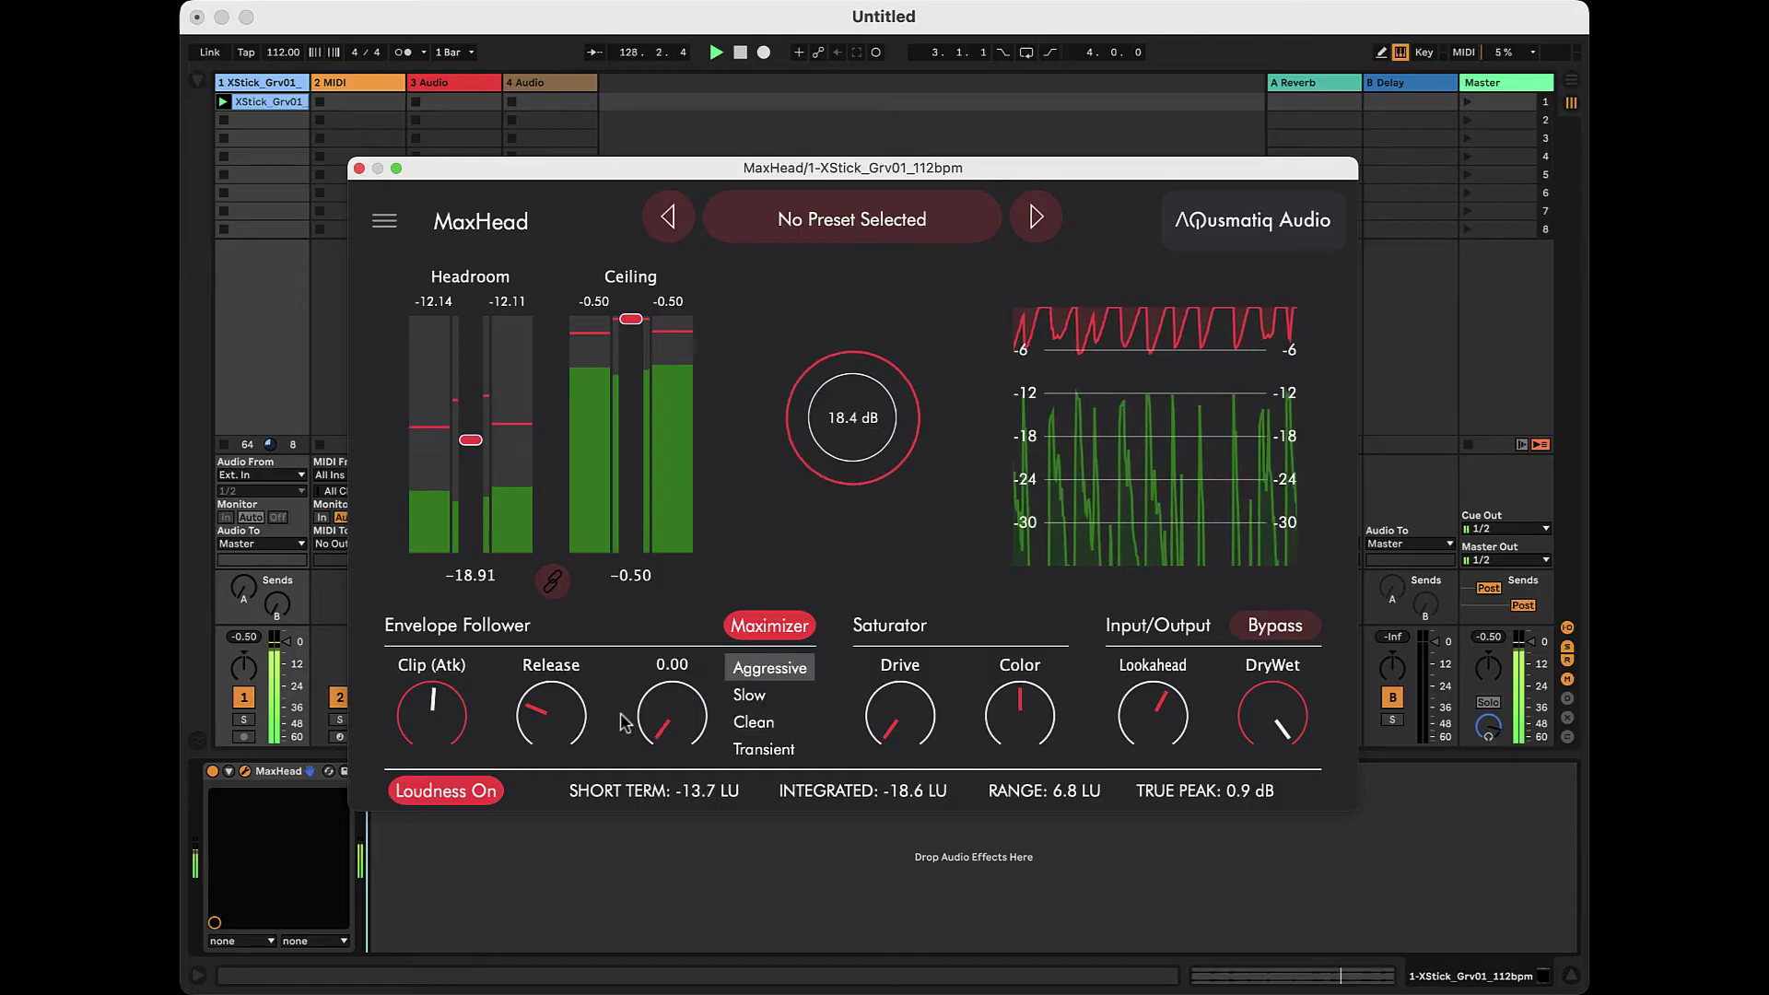
drag(447, 727, 442, 737)
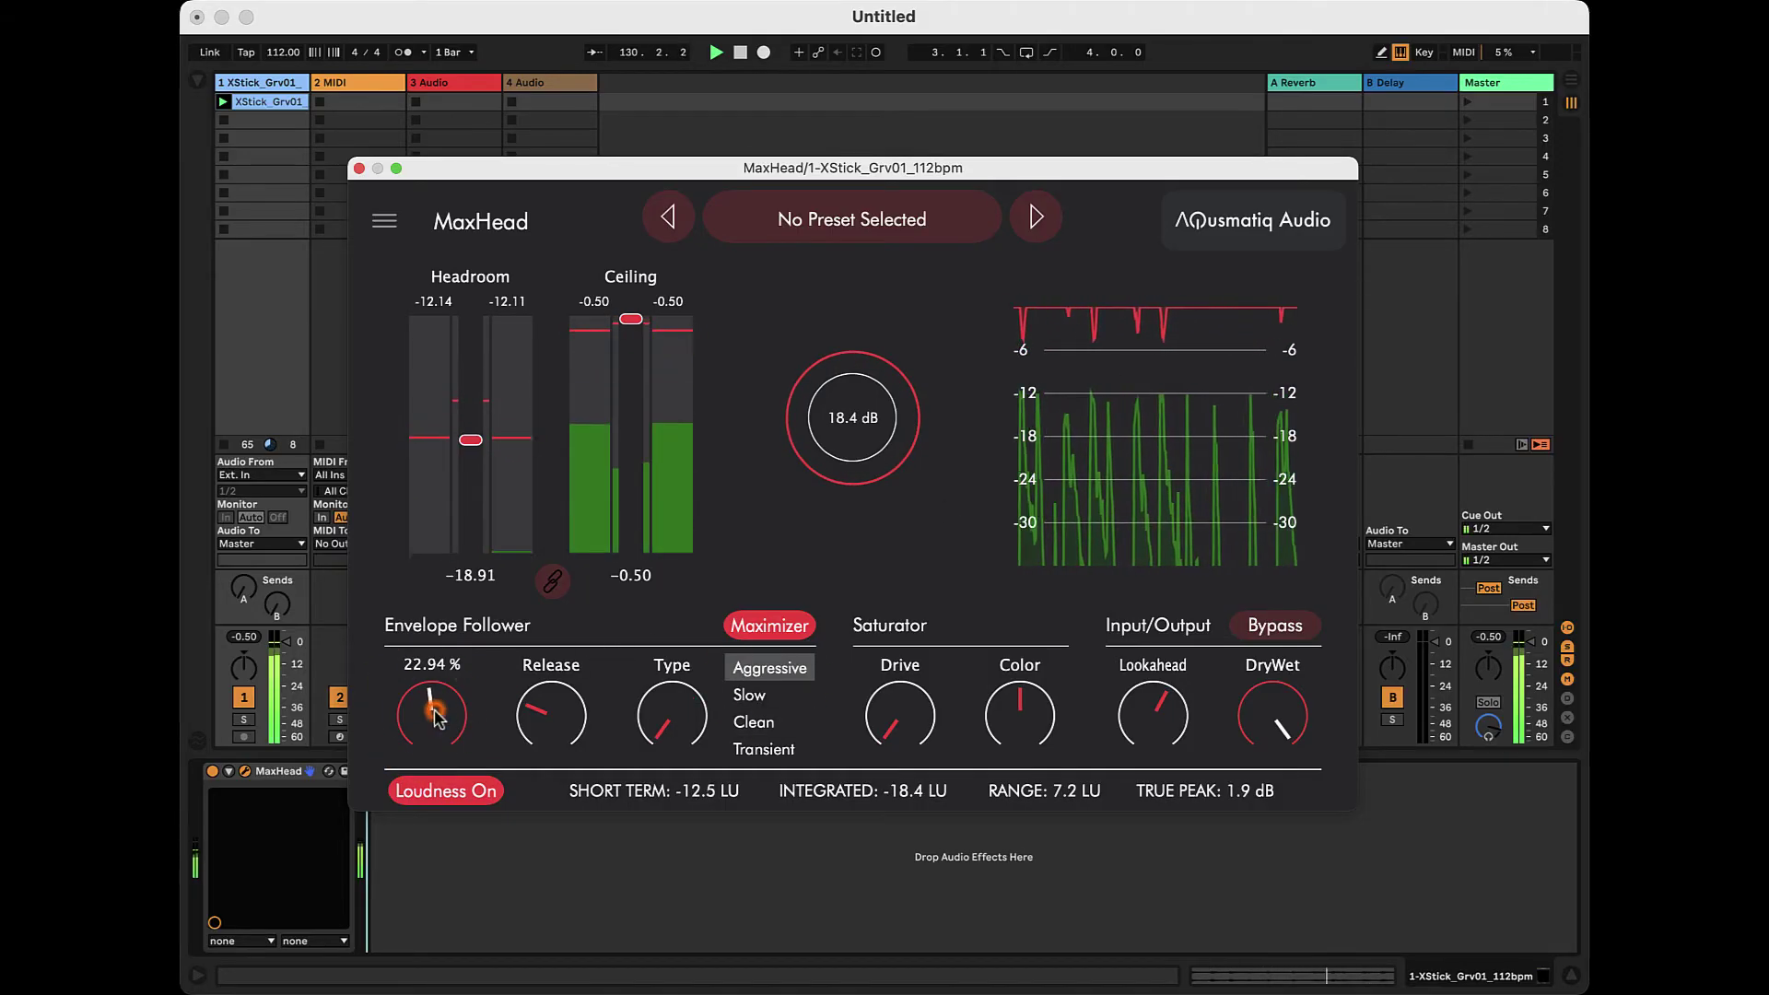
drag(437, 724, 437, 730)
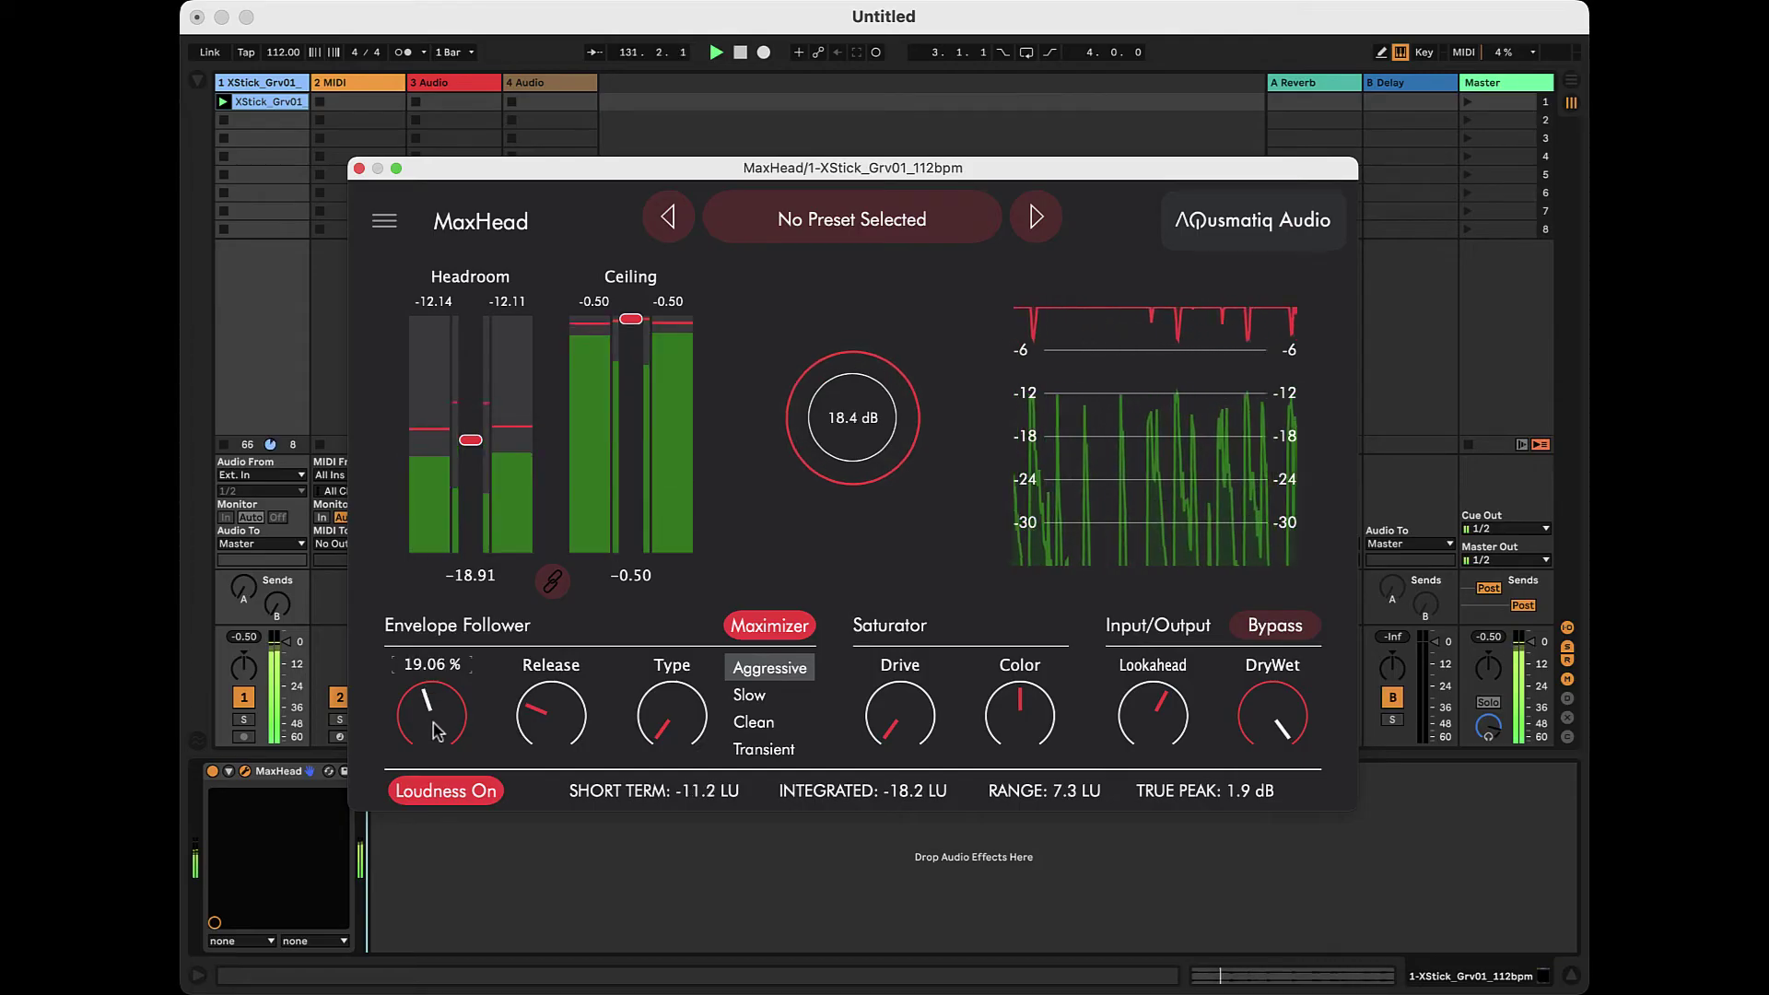
click(765, 721)
drag(434, 717, 470, 923)
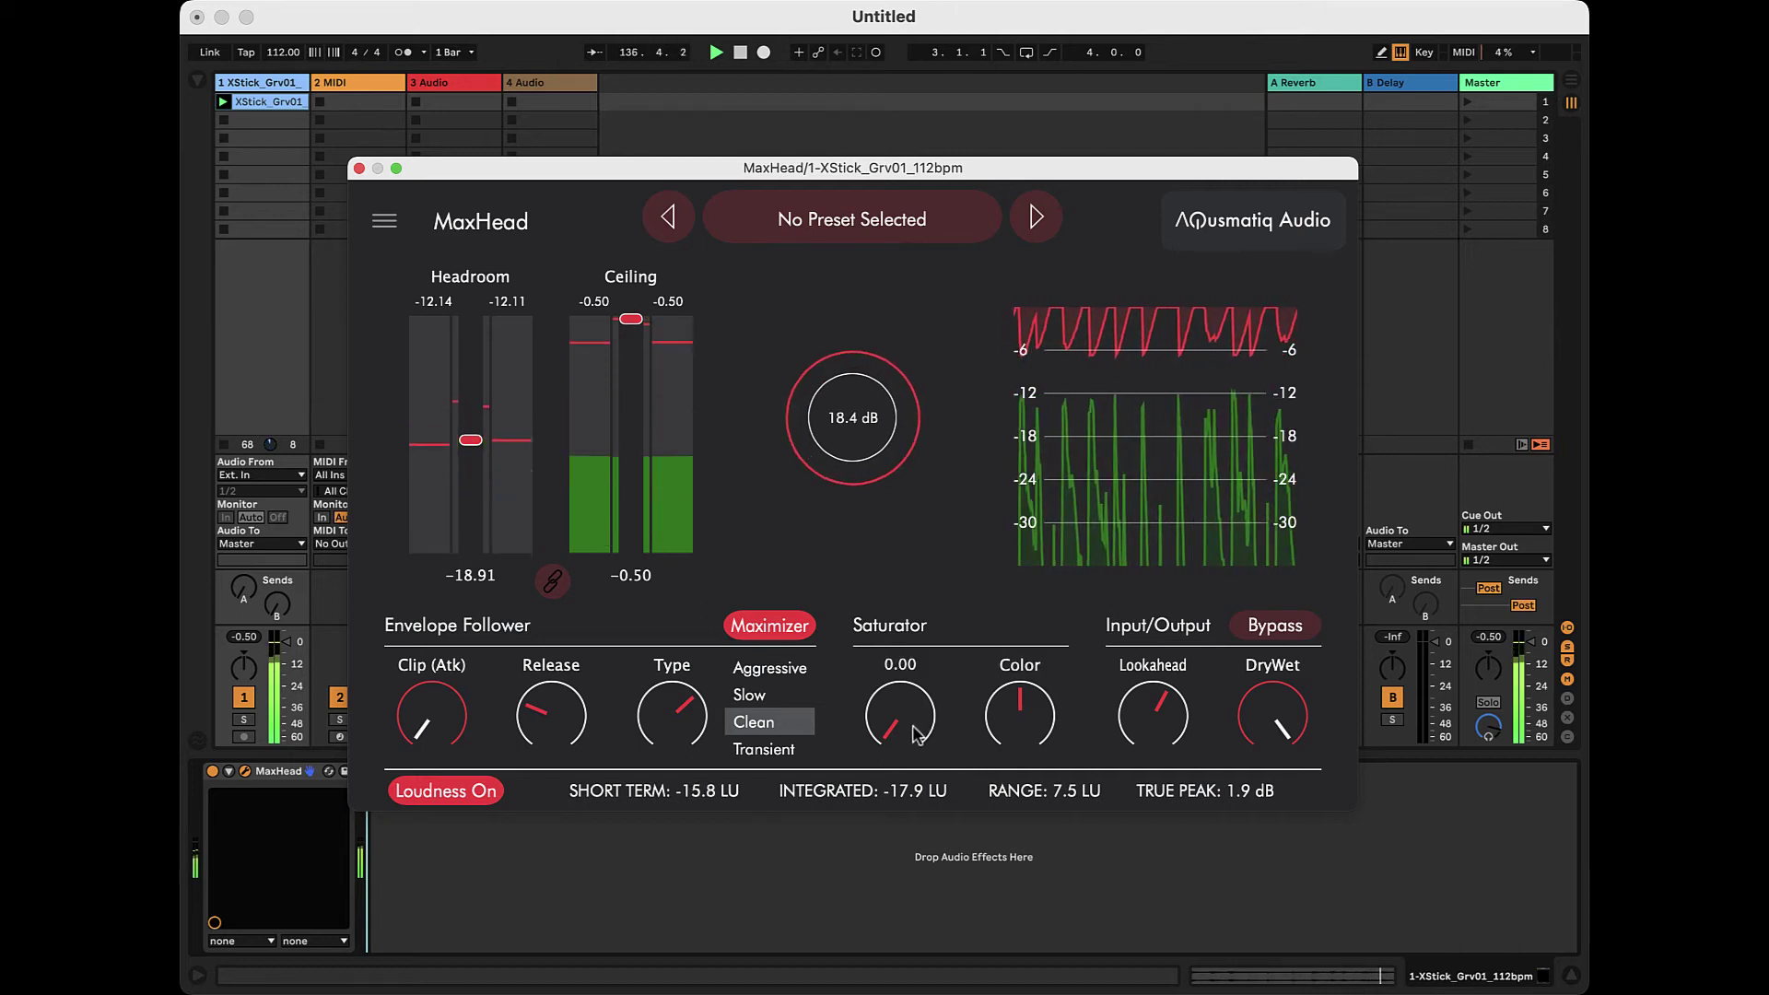
- Audition the saturator with Drive at mid-range and a lowered Color, and restore Color to 0.50 and Drive to 0
mouse_move(915, 732)
mouse_down()
mouse_move(919, 664)
mouse_move(955, 588)
mouse_move(958, 685)
mouse_move(930, 719)
mouse_move(967, 591)
mouse_move(946, 742)
mouse_up()
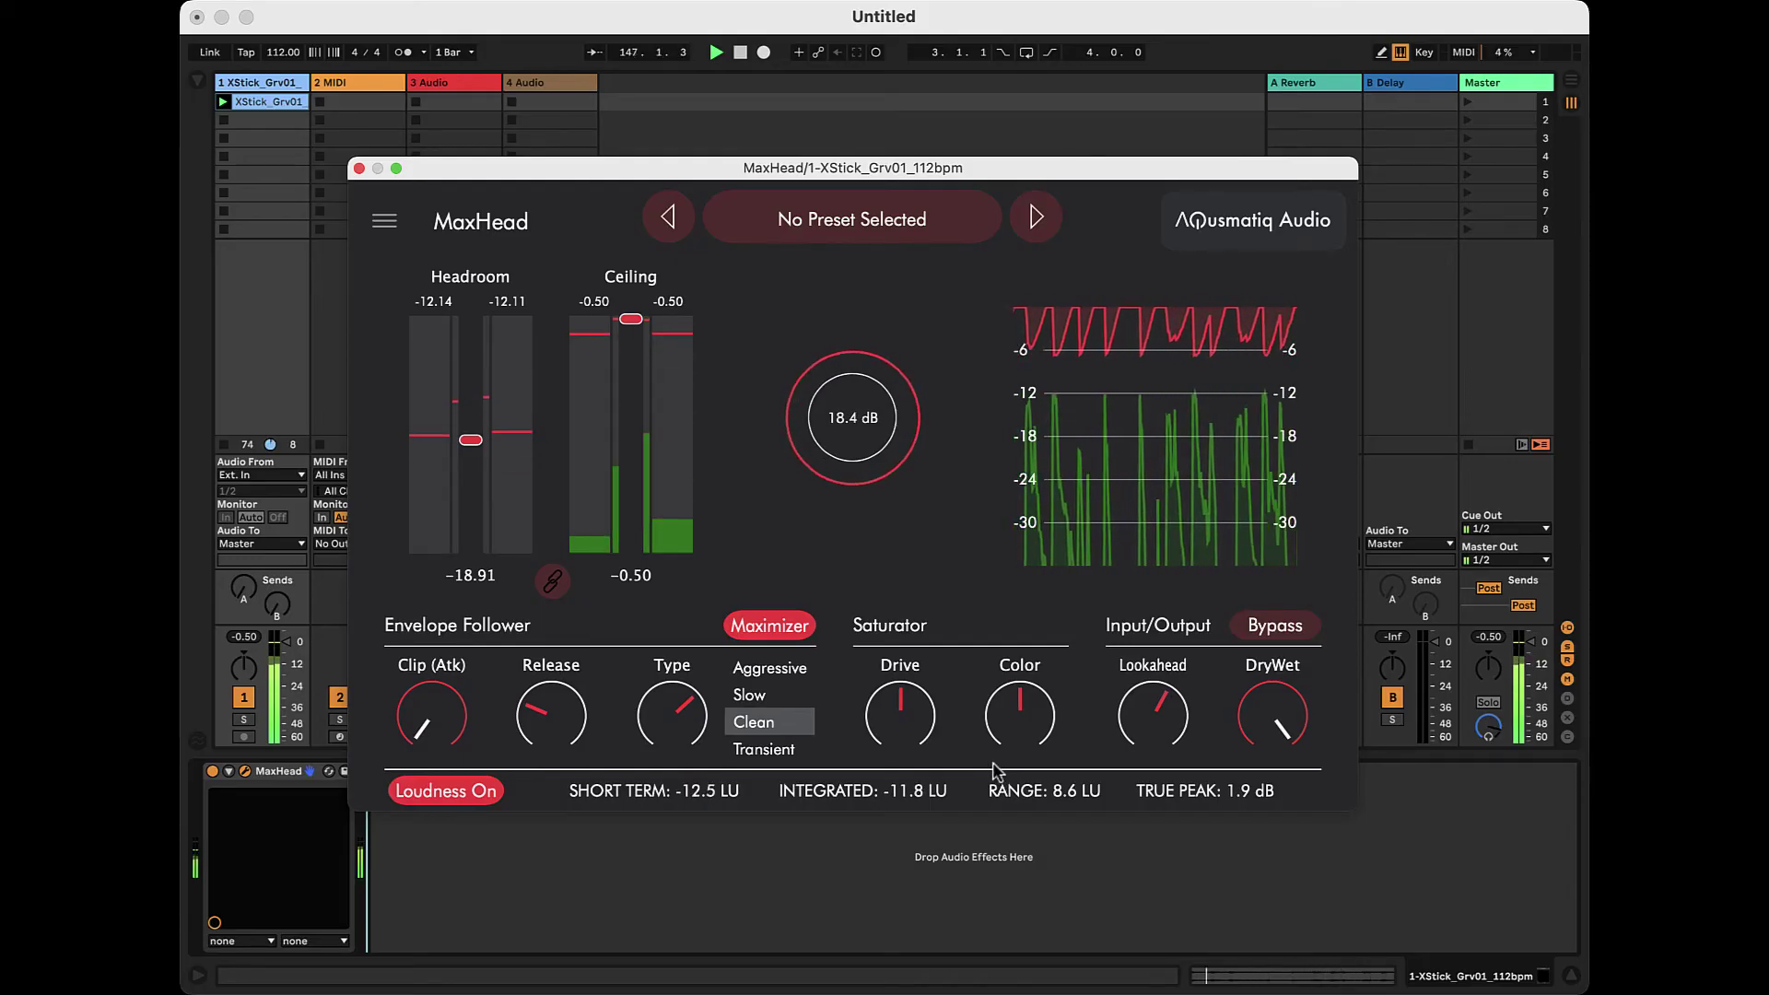
mouse_move(1062, 722)
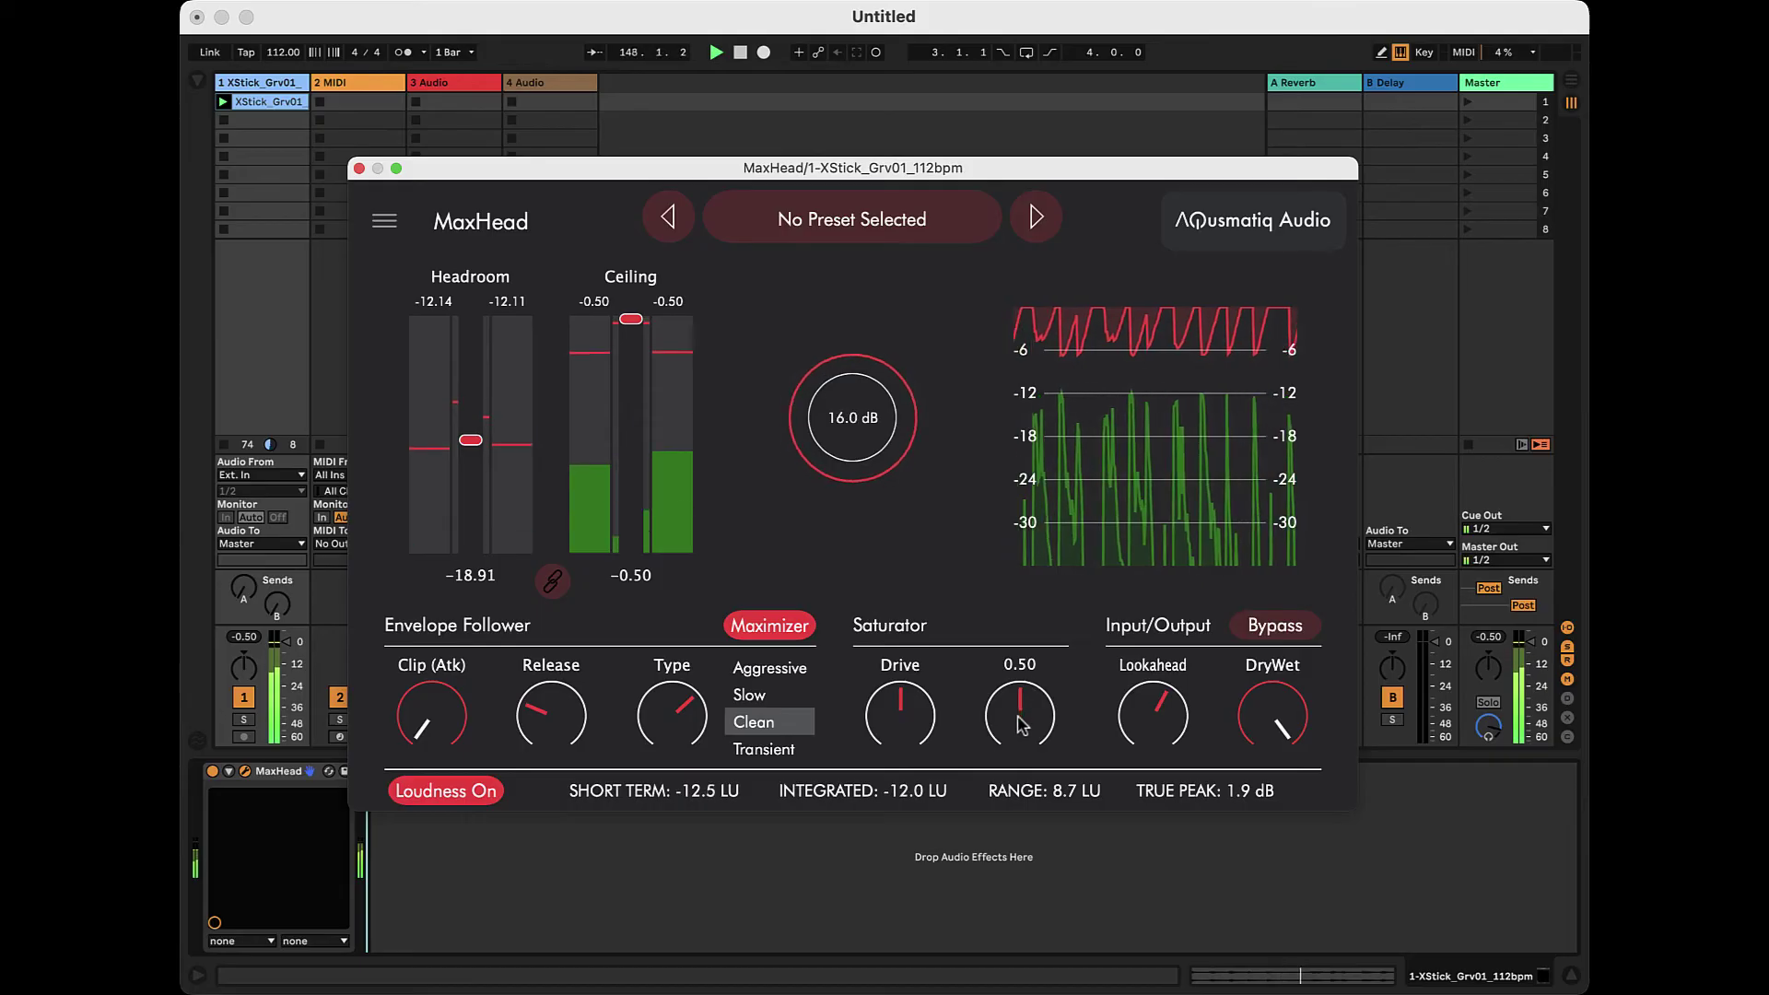
drag(1021, 725, 1062, 799)
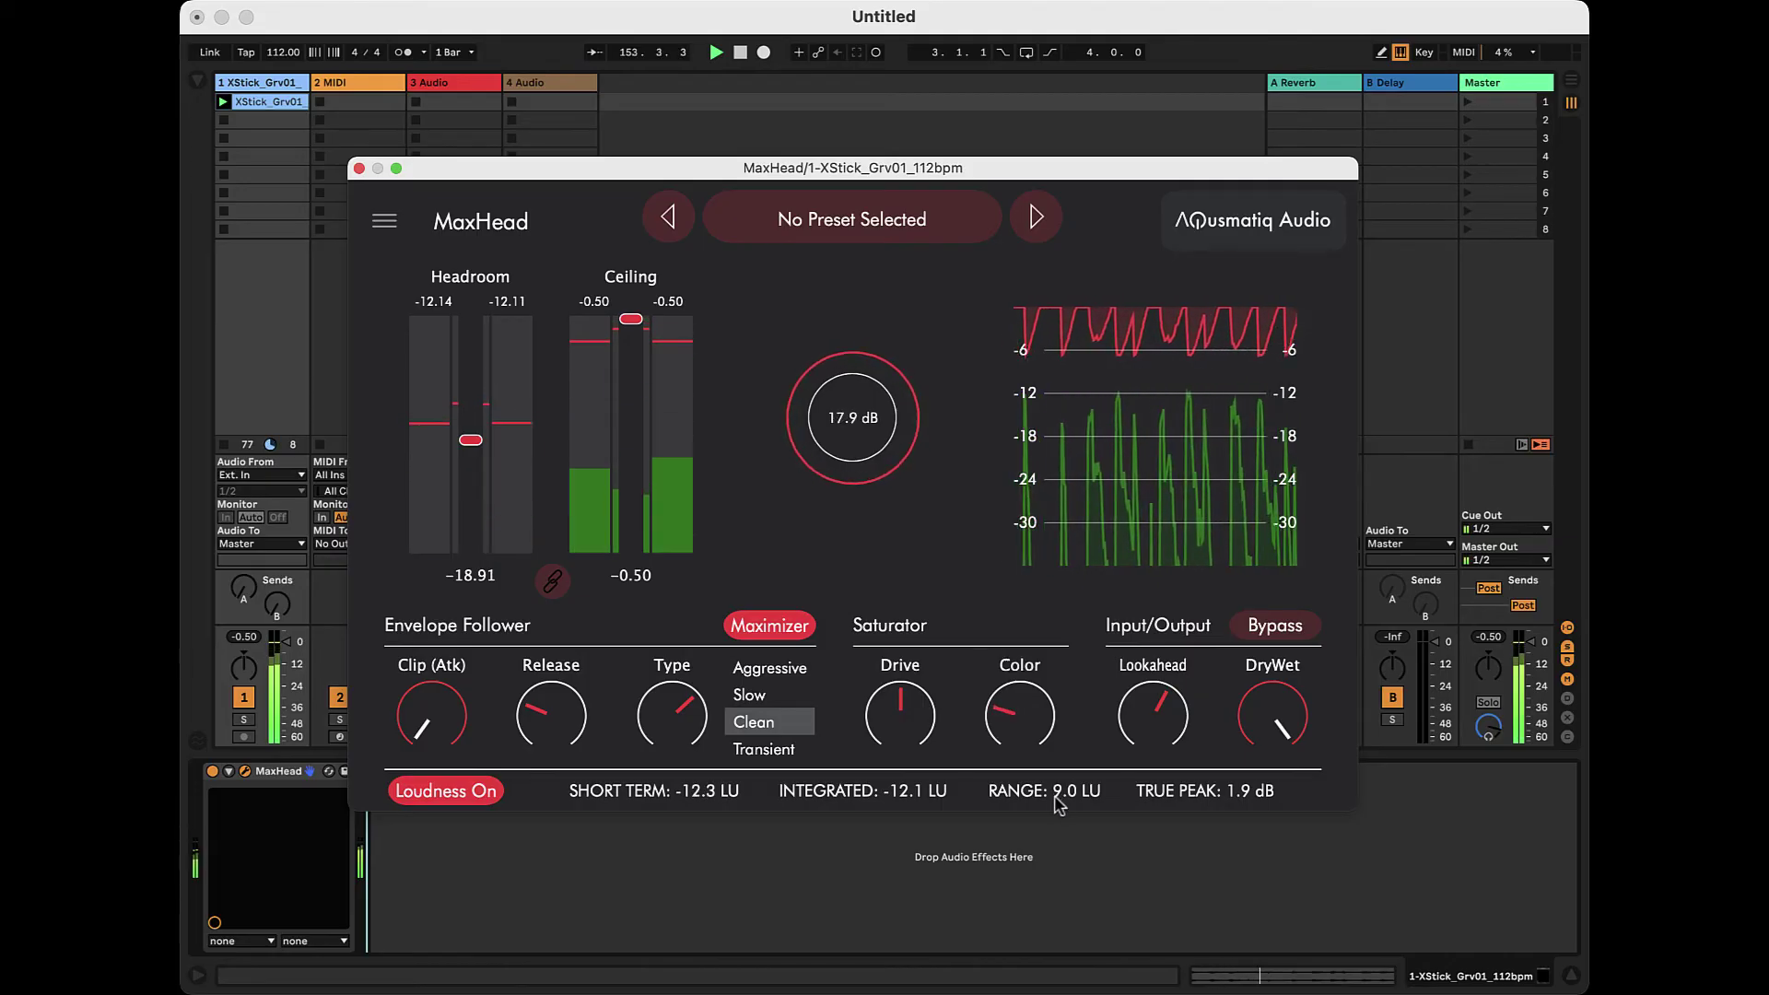
mouse_move(1039, 719)
mouse_down()
mouse_move(1047, 747)
mouse_move(1060, 715)
mouse_move(1018, 722)
mouse_up()
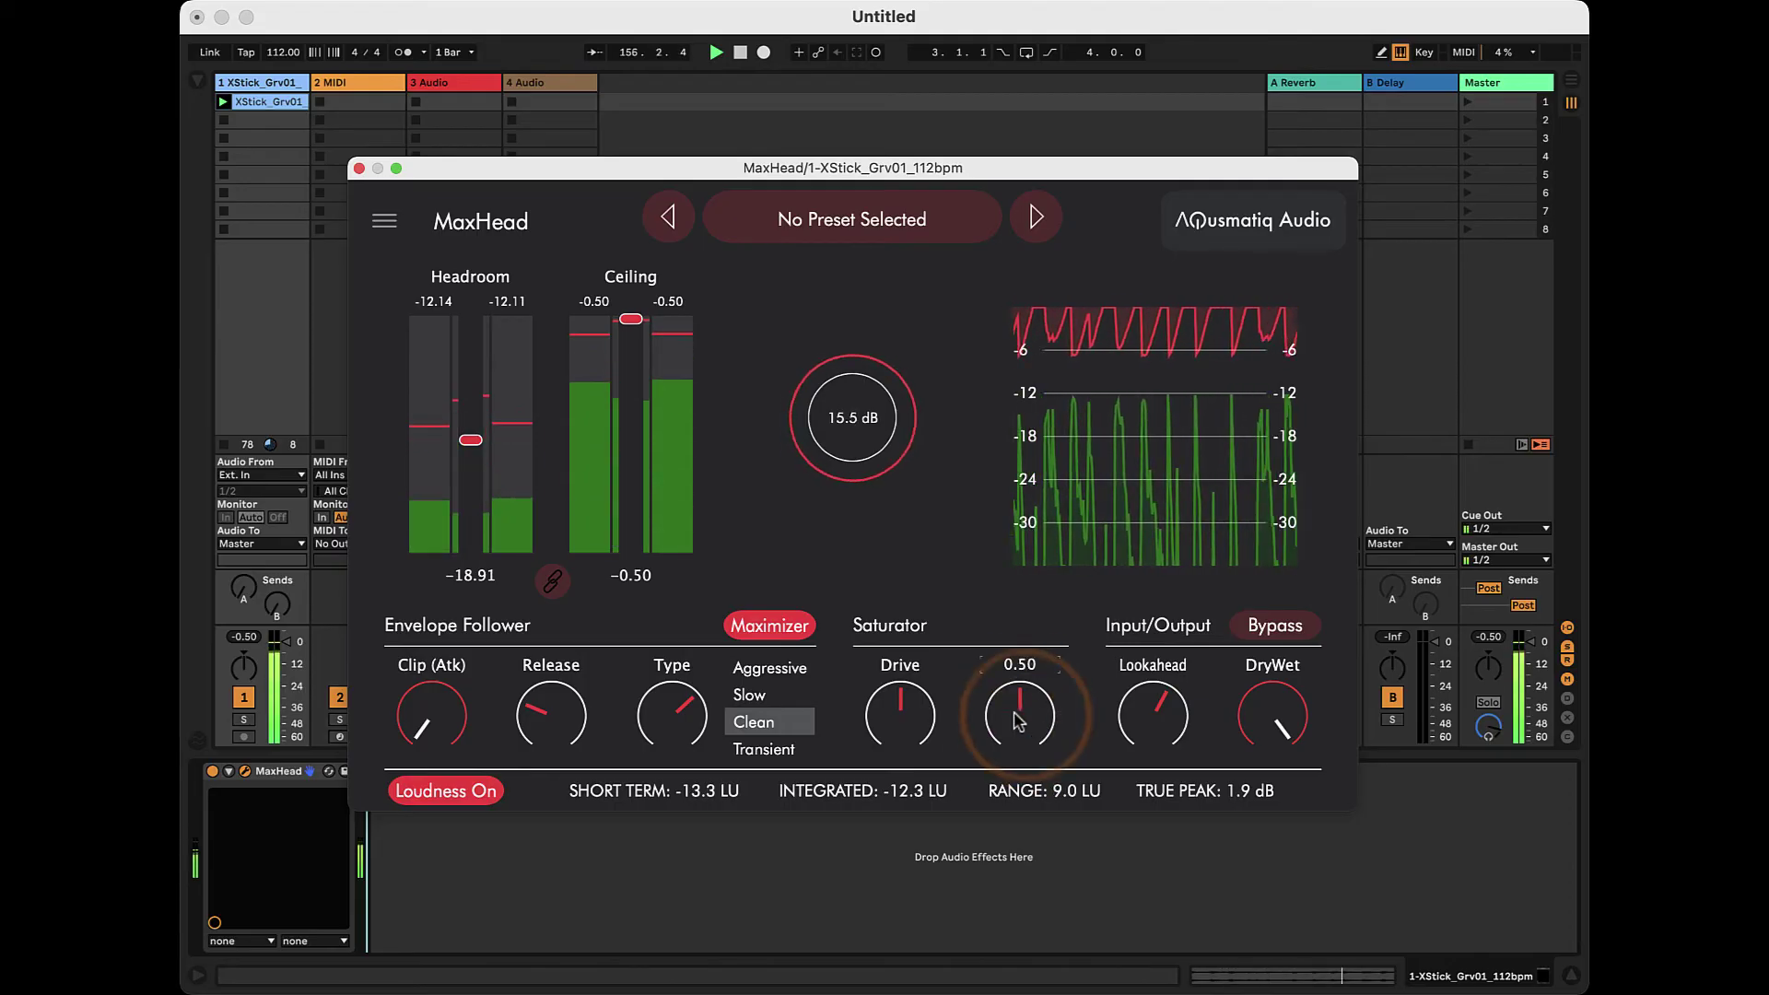
drag(907, 717, 892, 889)
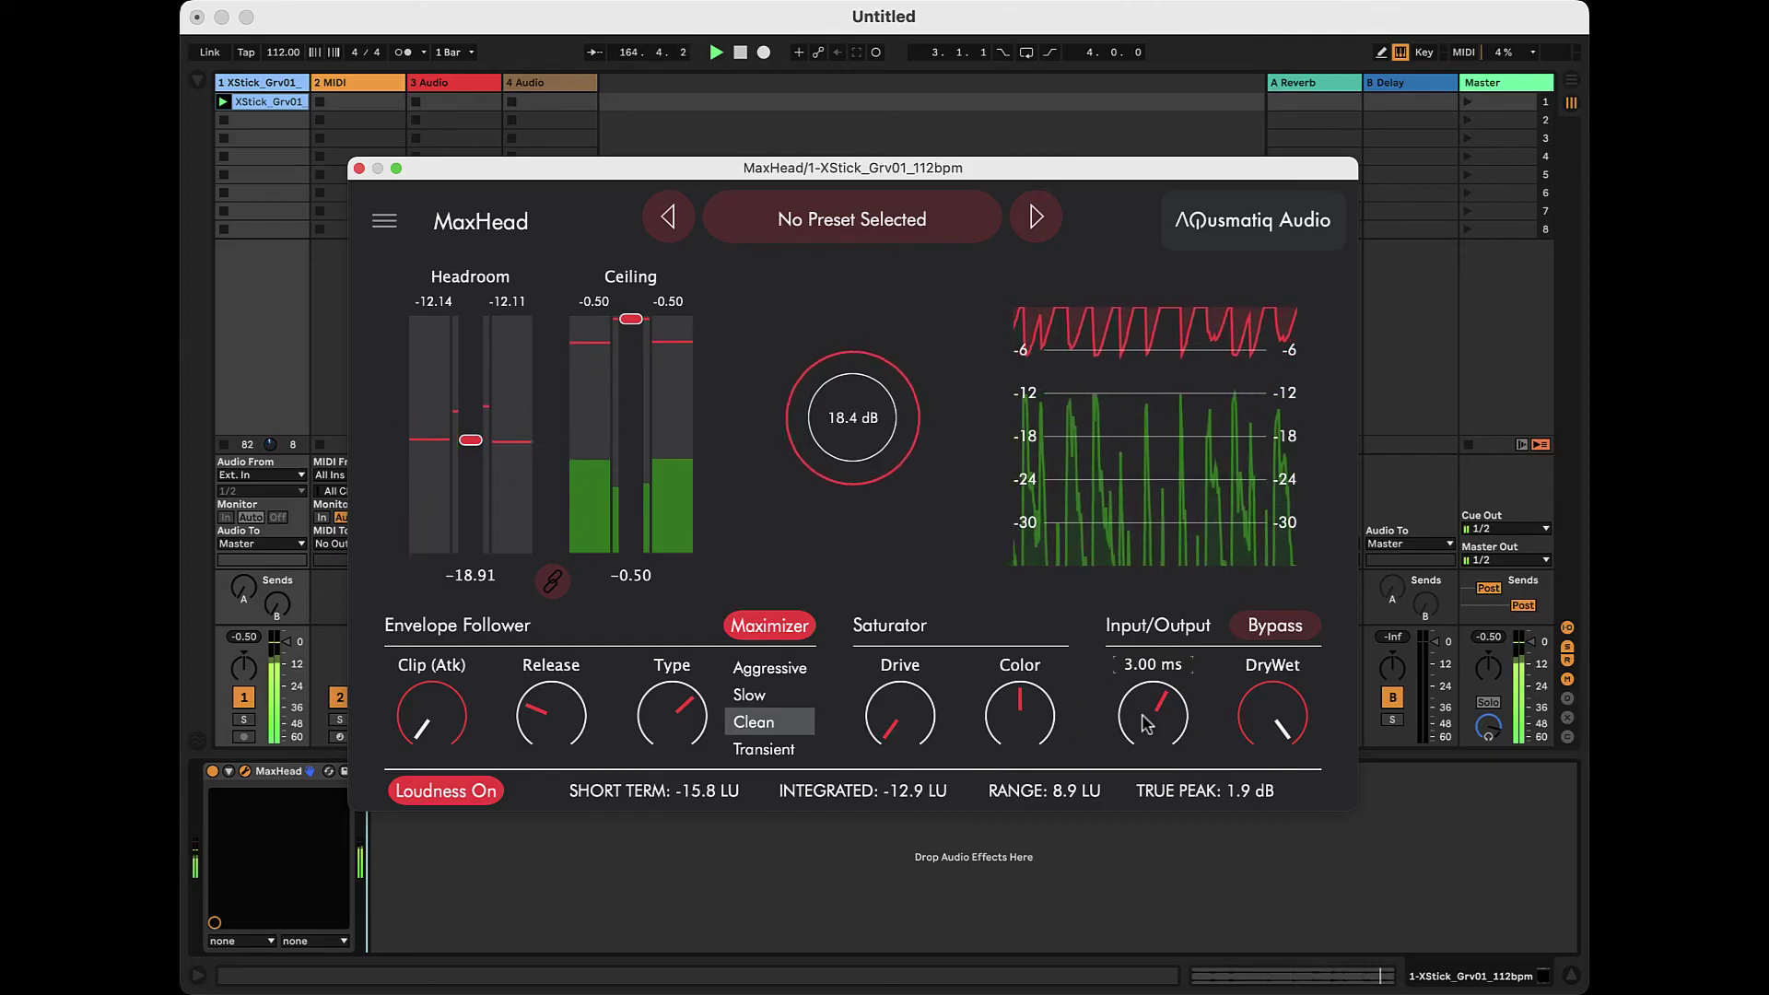
- Try the Lookahead at 0.00 ms and at its maximum, and return it to 3 ms
drag(1146, 725, 1166, 942)
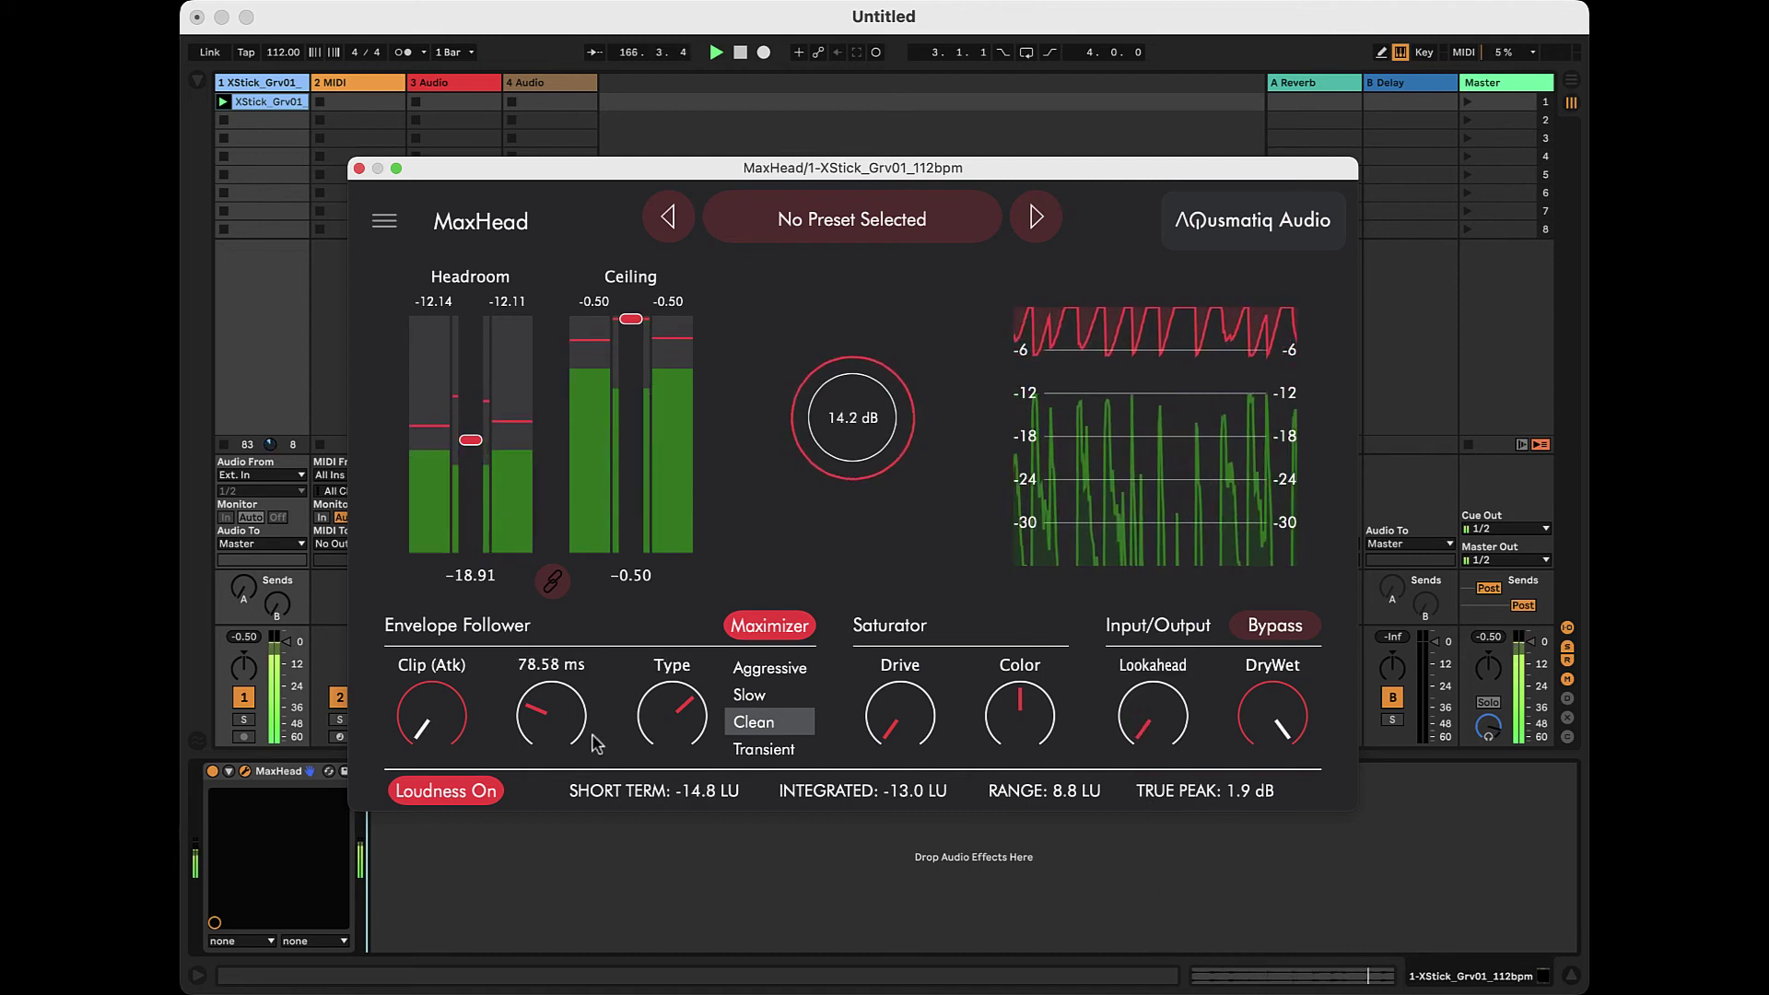
click(558, 728)
mouse_move(1145, 732)
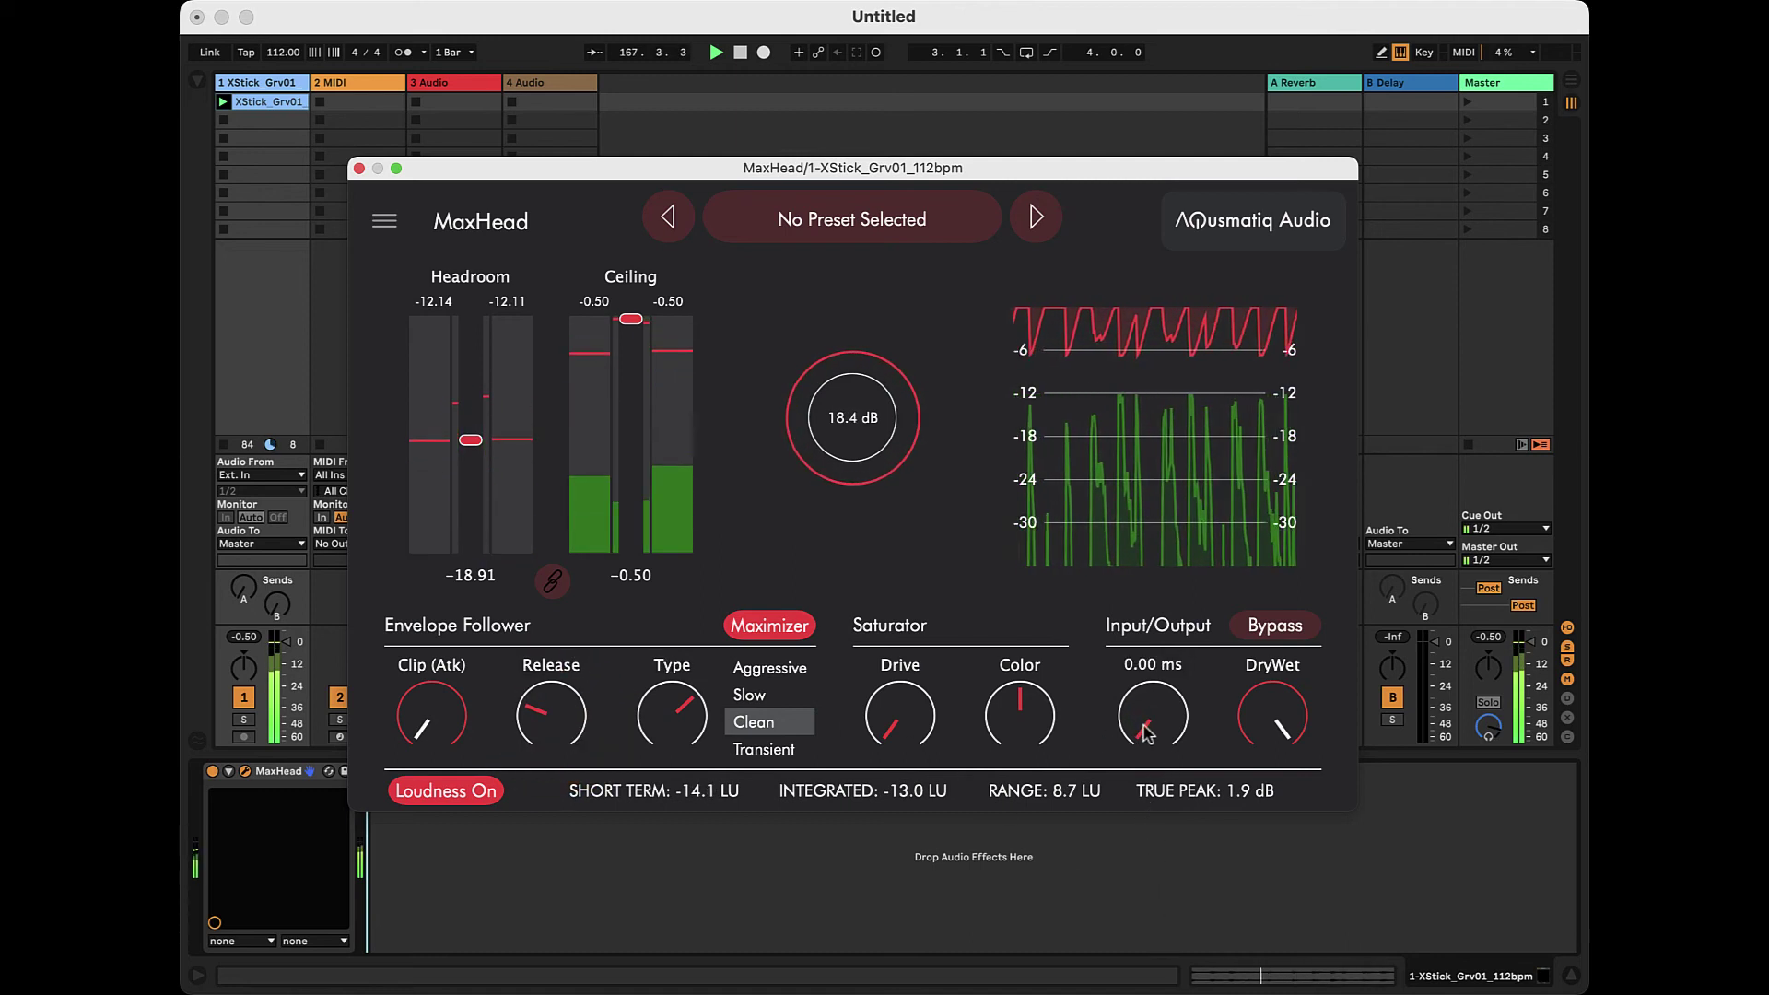
drag(1149, 735, 1172, 599)
drag(1175, 398, 1171, 383)
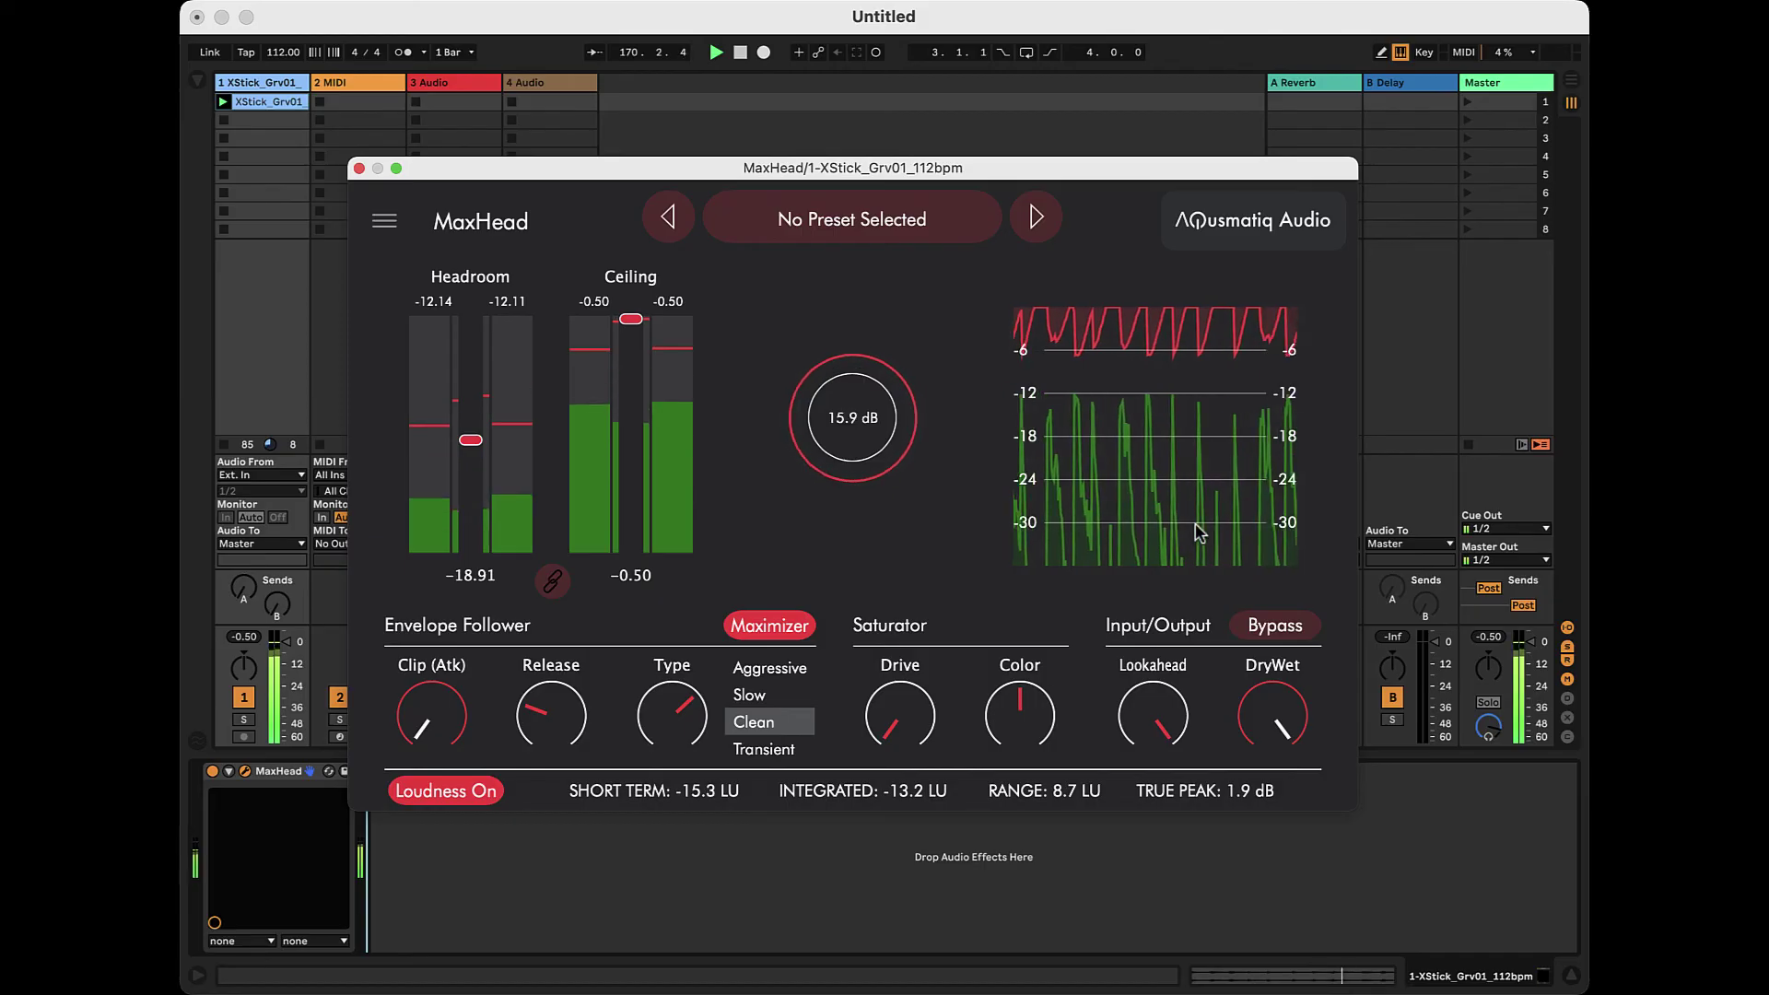
drag(1154, 734, 1166, 761)
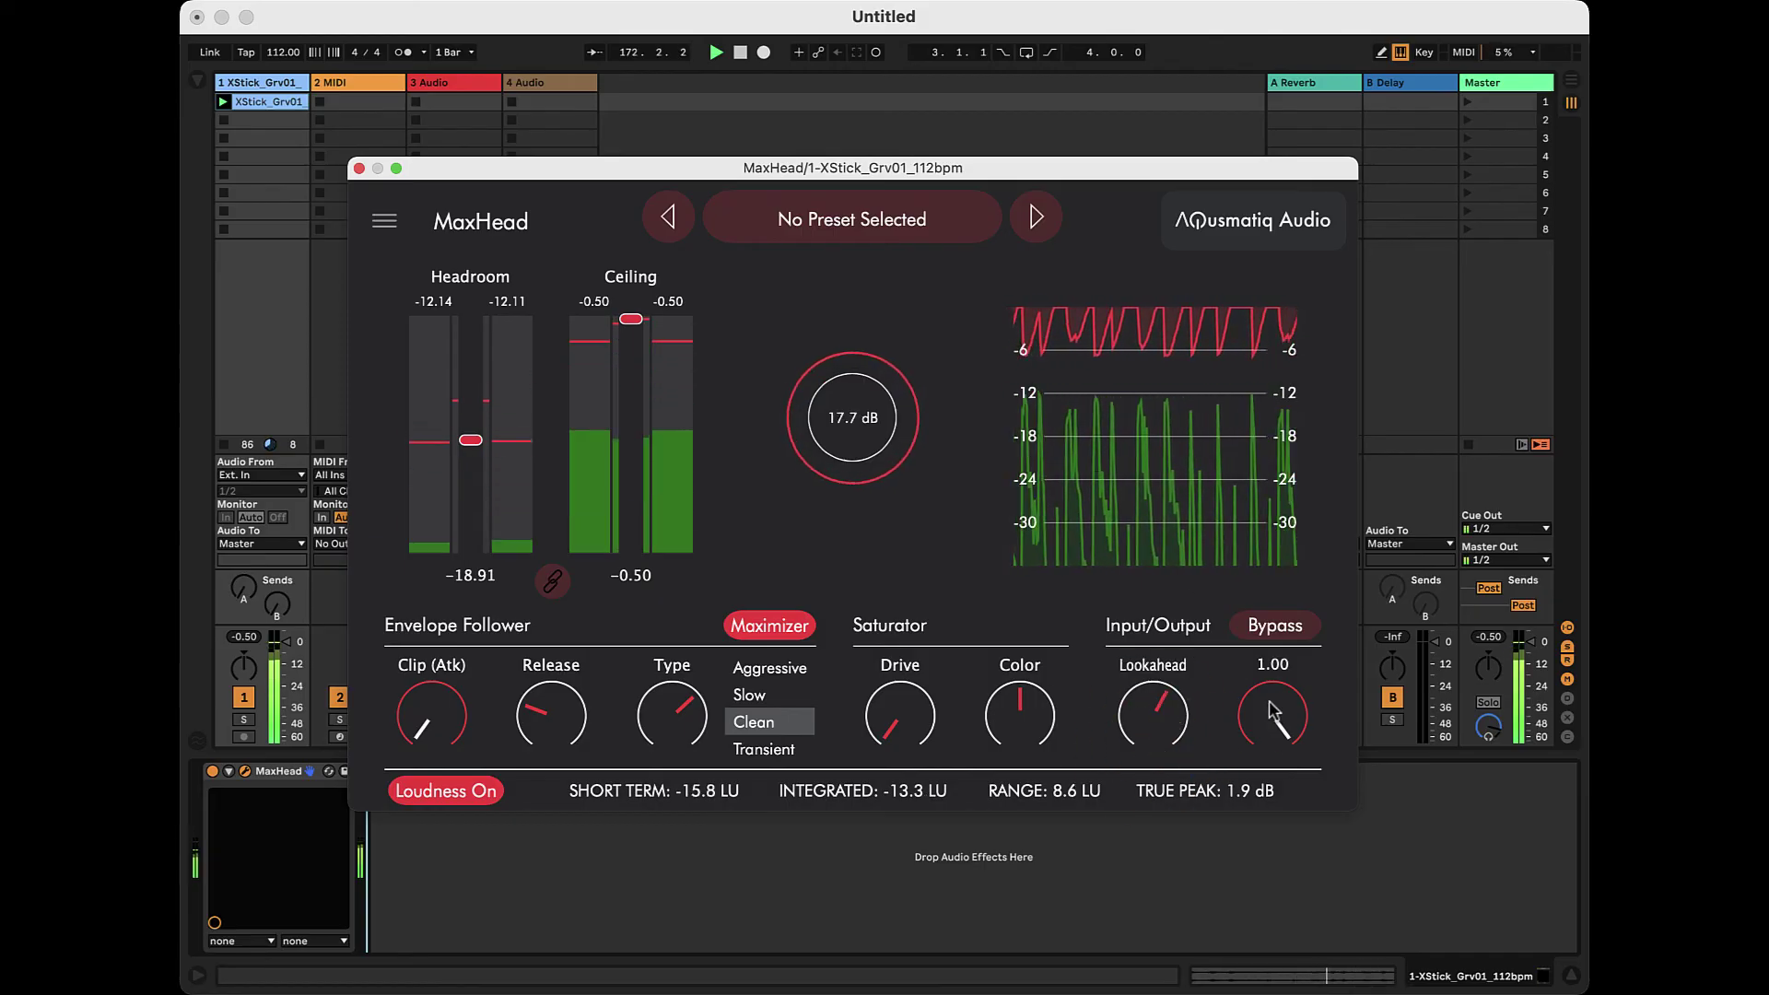
- Take the DryWet mix fully dry and back to 1.00, and switch Bypass on and off to compare
drag(1271, 710, 1268, 944)
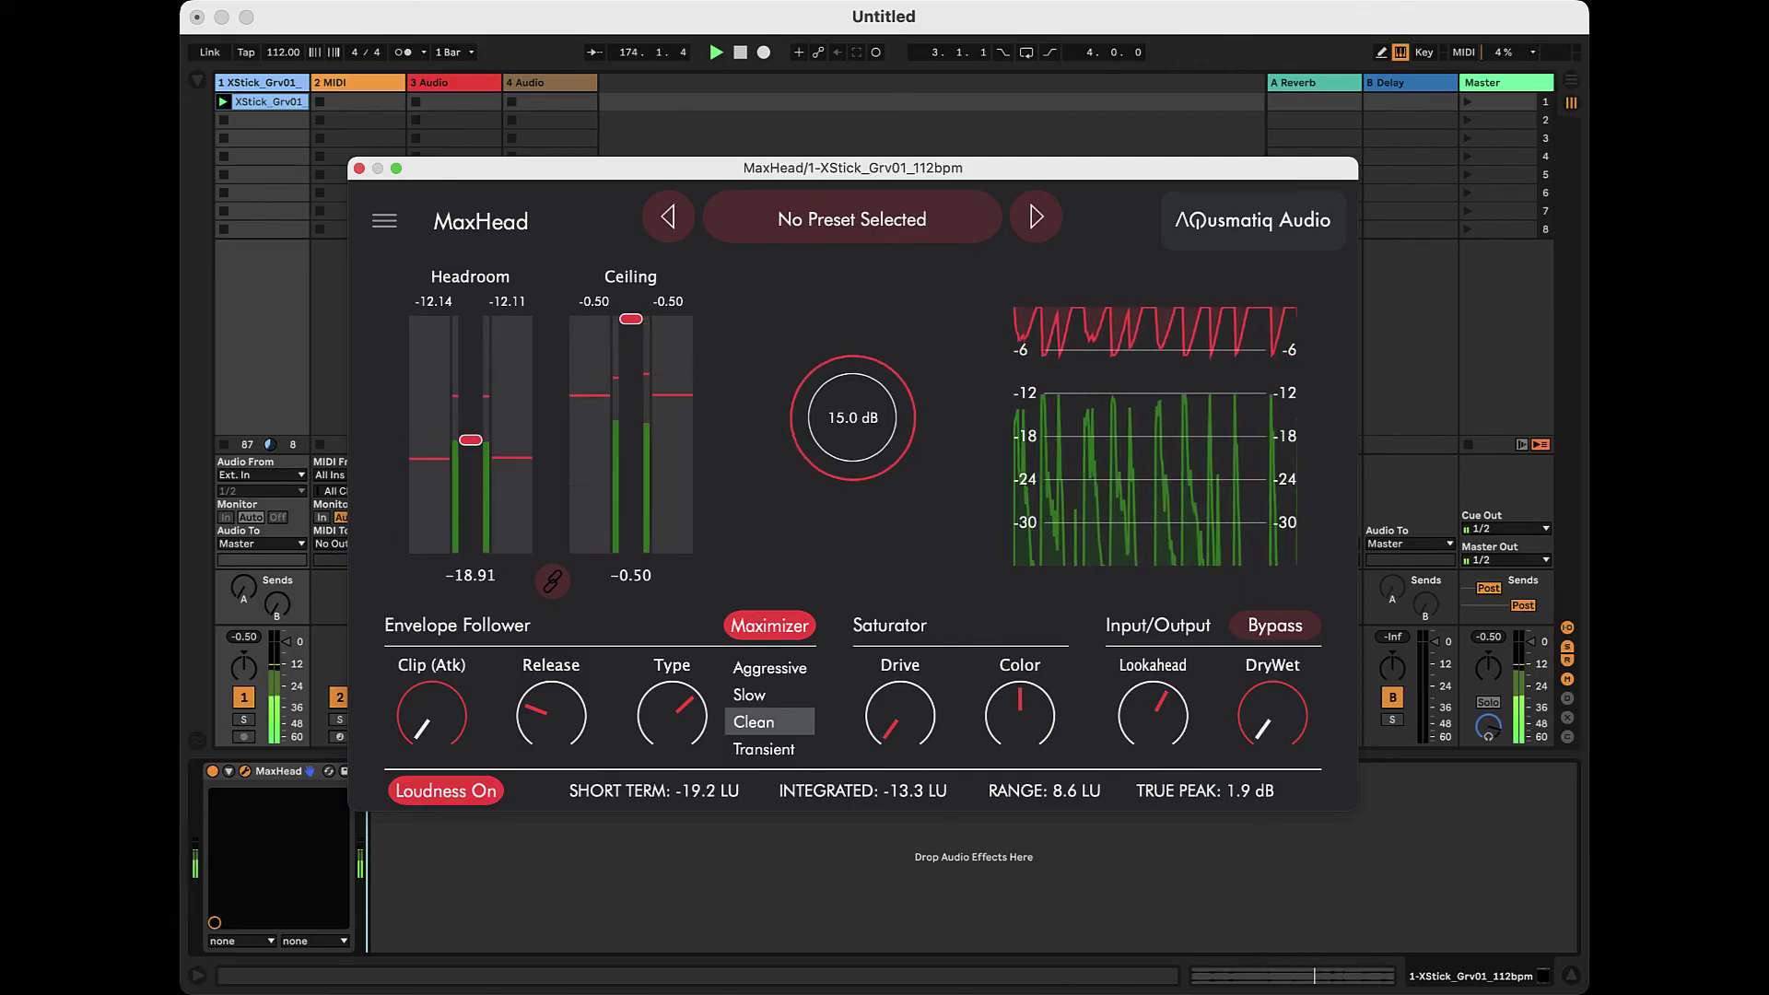
drag(1274, 723, 1293, 684)
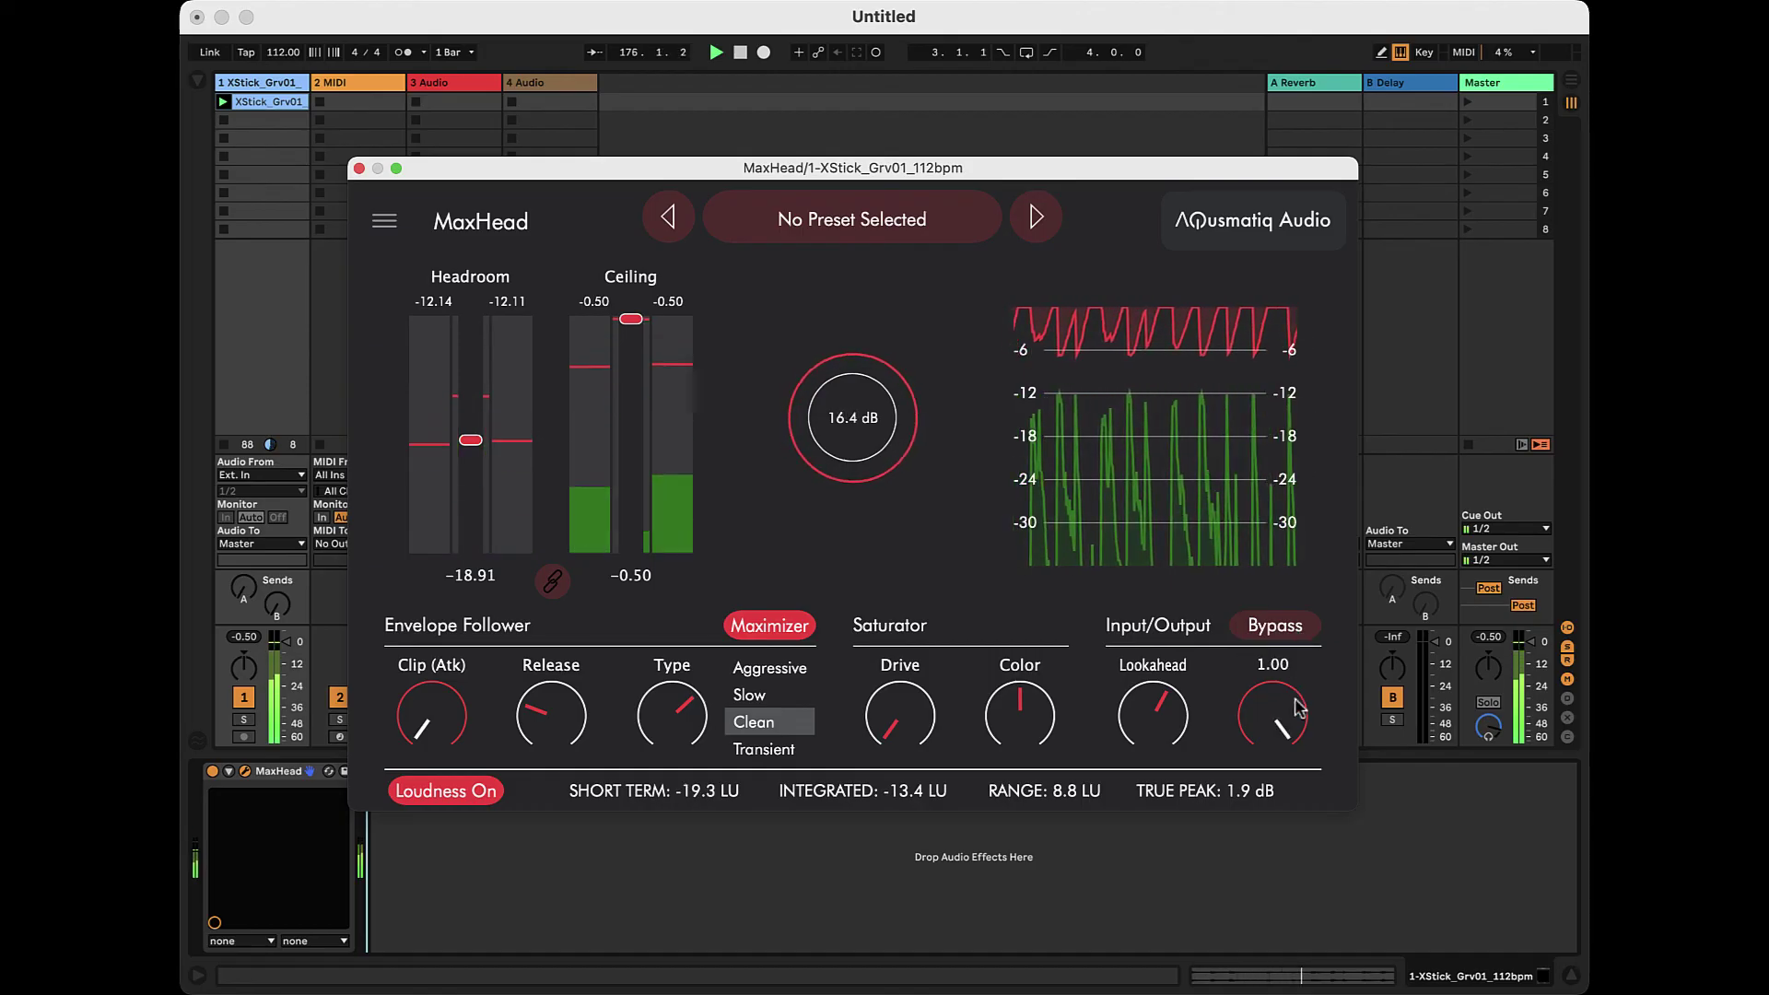
click(1296, 628)
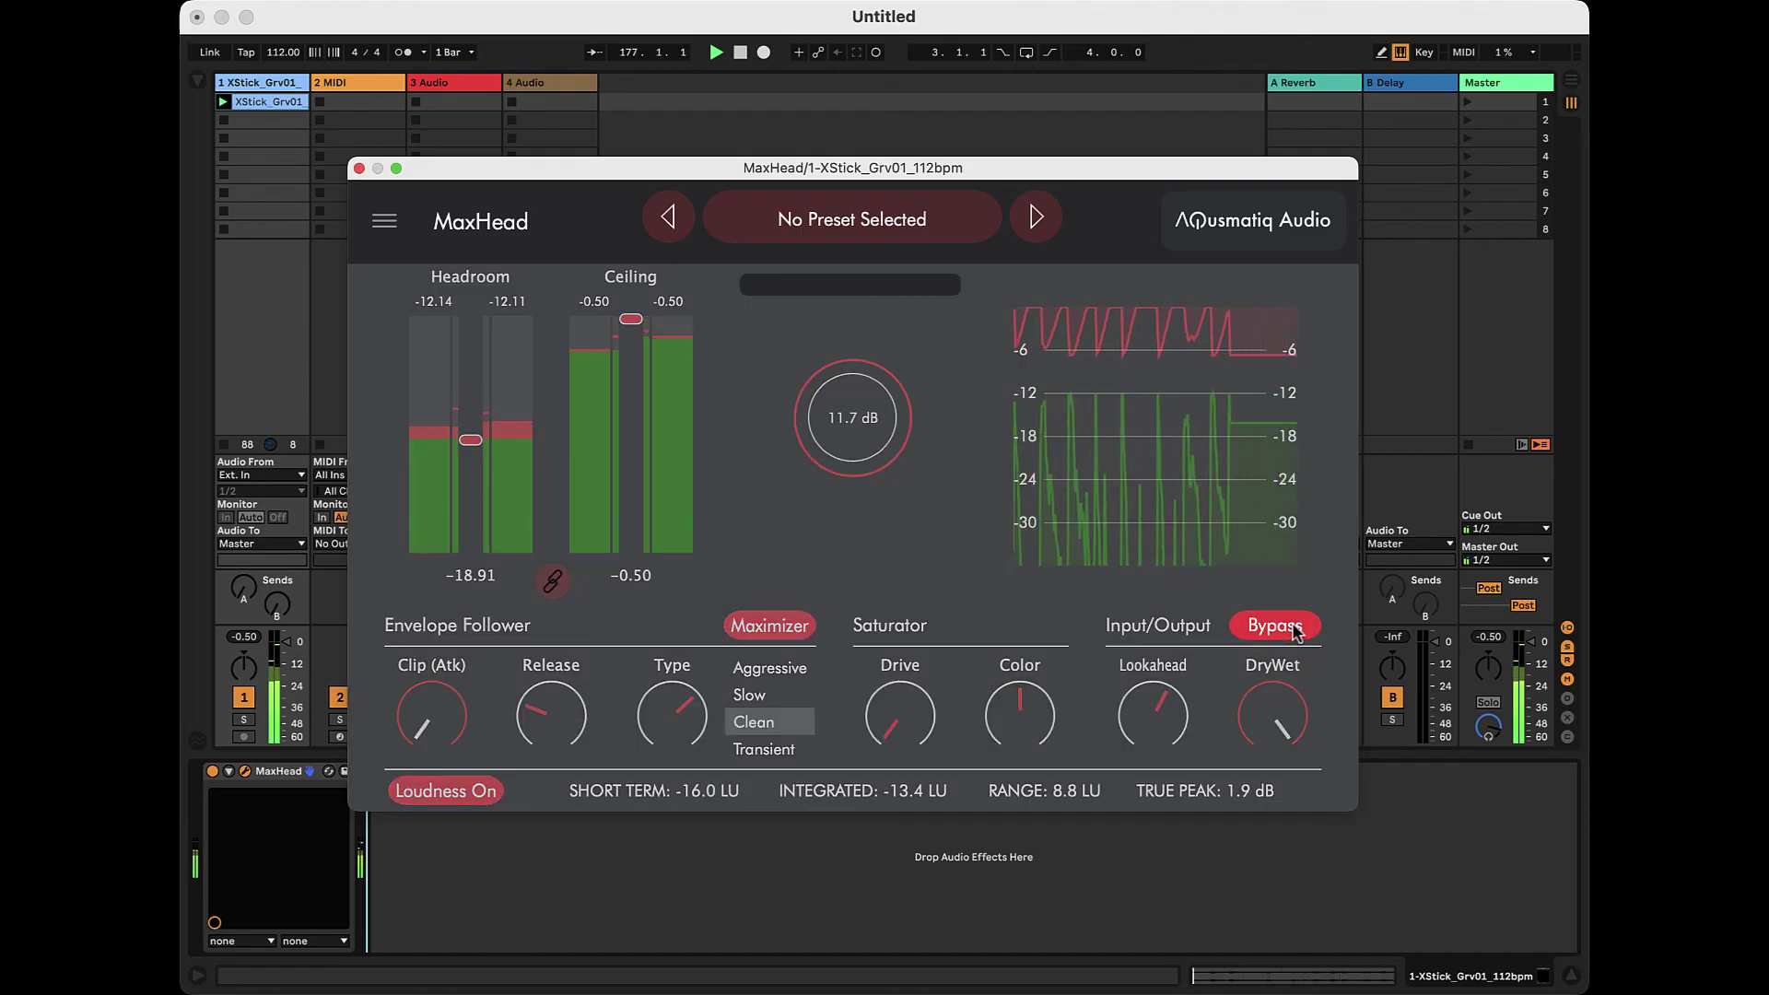
click(1297, 628)
mouse_move(1290, 737)
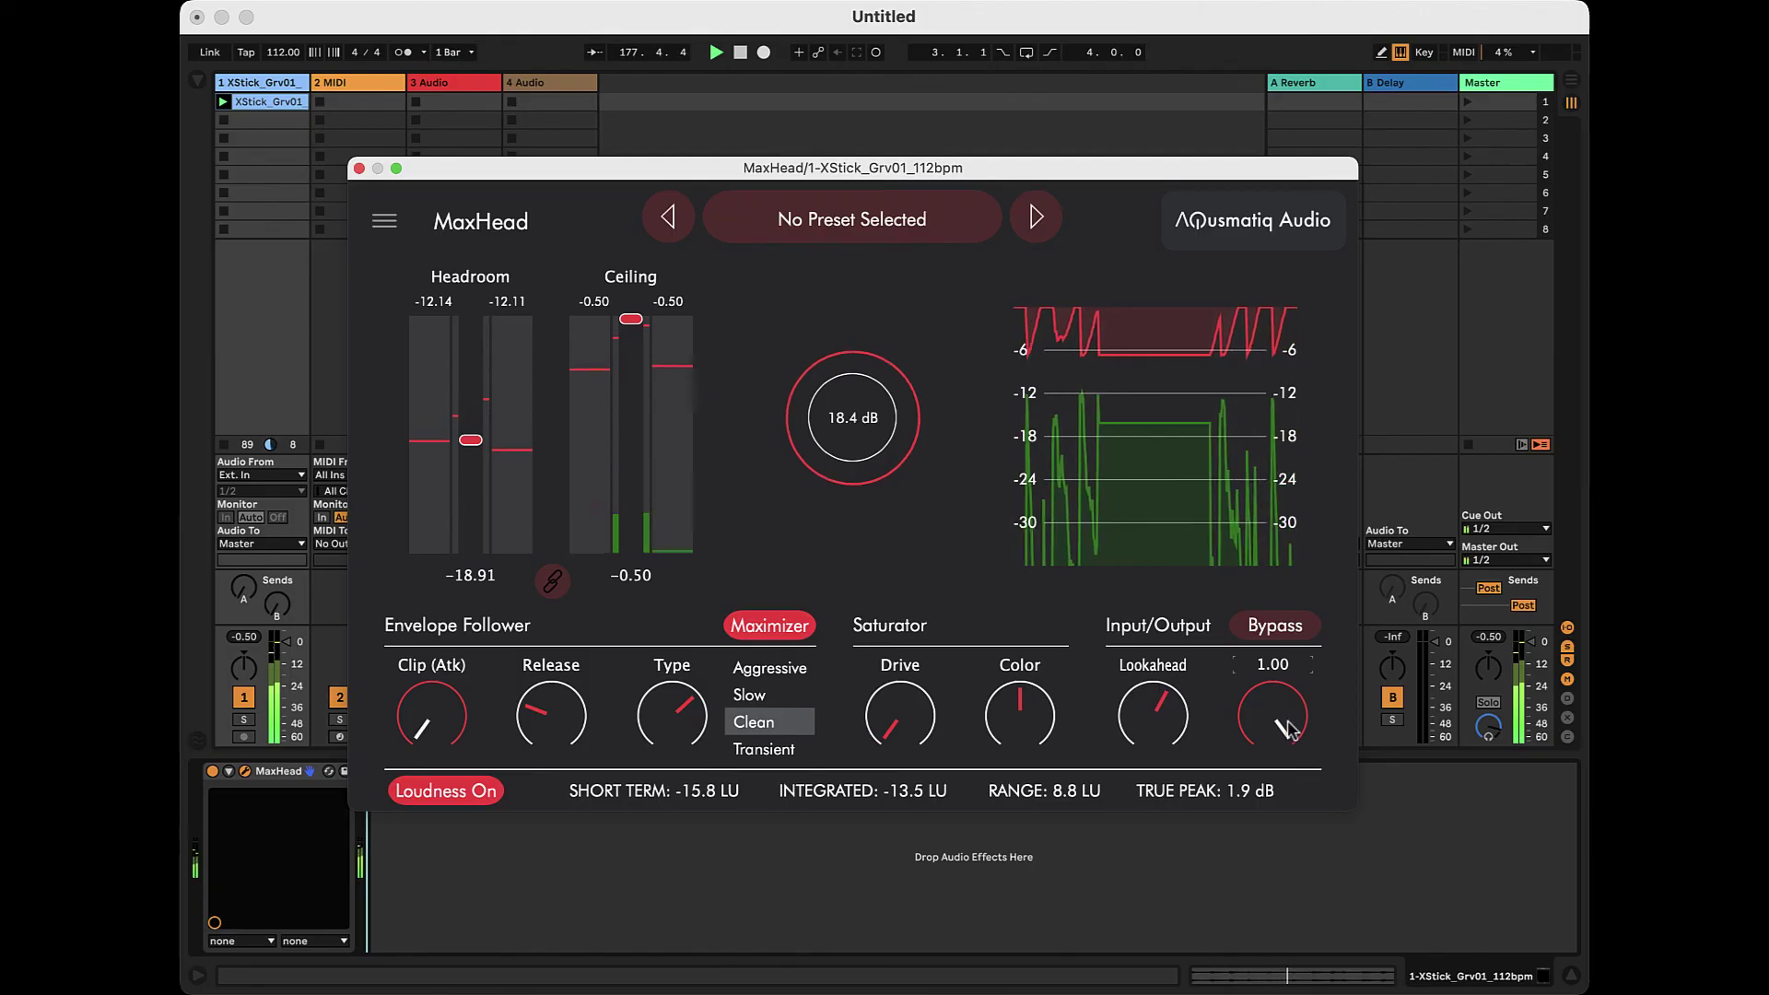